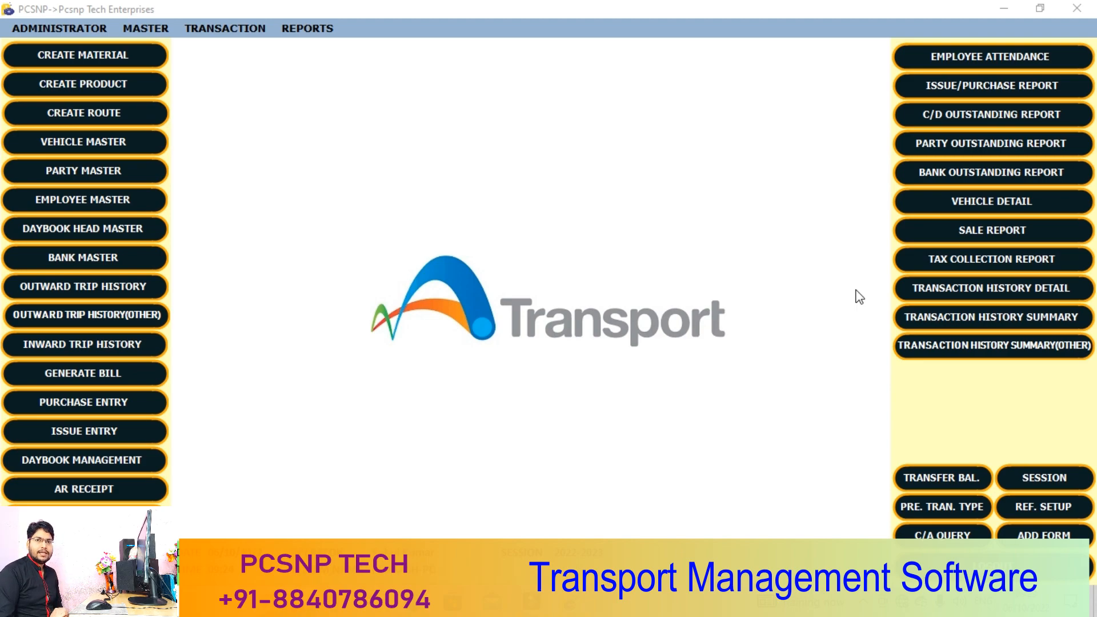
# Step: Open a new inward trip history entry with Pcsnp Tech Enterprises as the firm
pyautogui.click(137, 351)
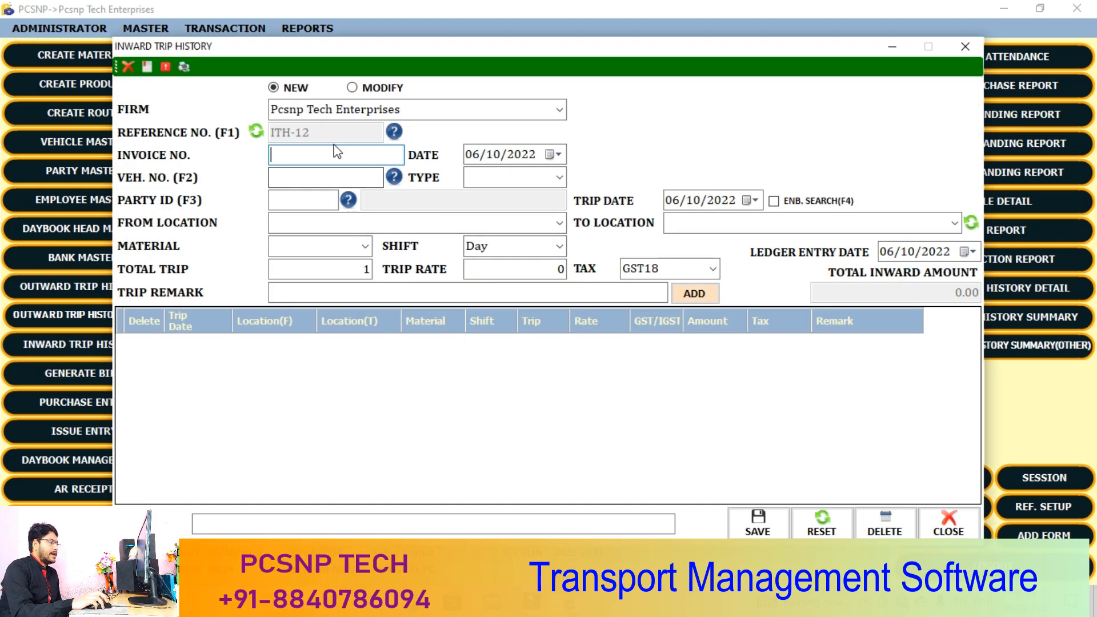
pyautogui.click(408, 109)
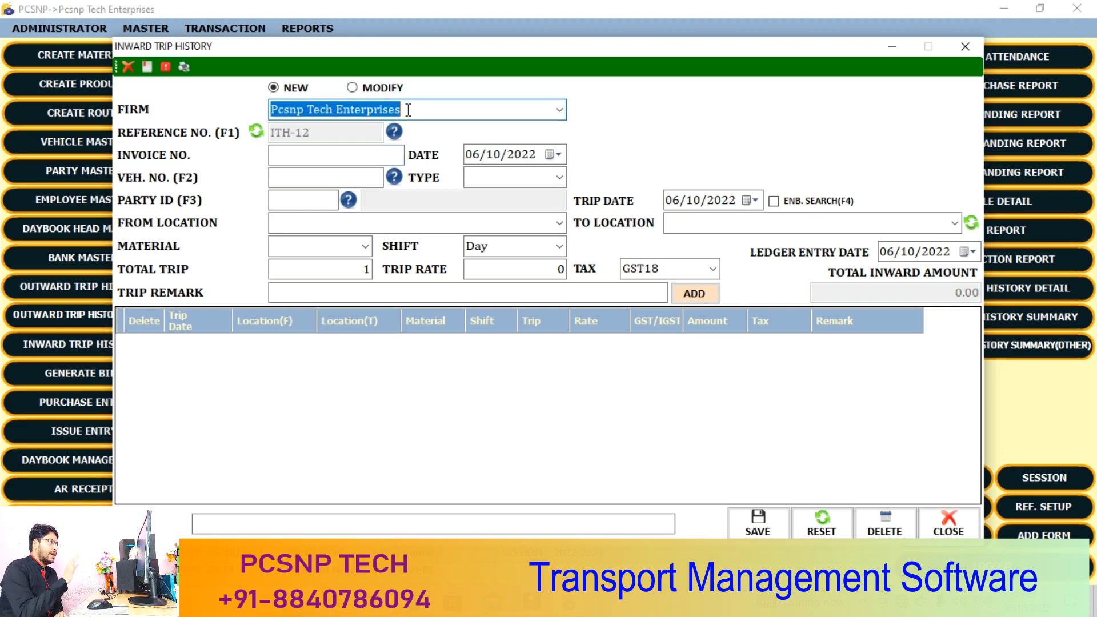
pyautogui.click(560, 115)
pyautogui.click(560, 115)
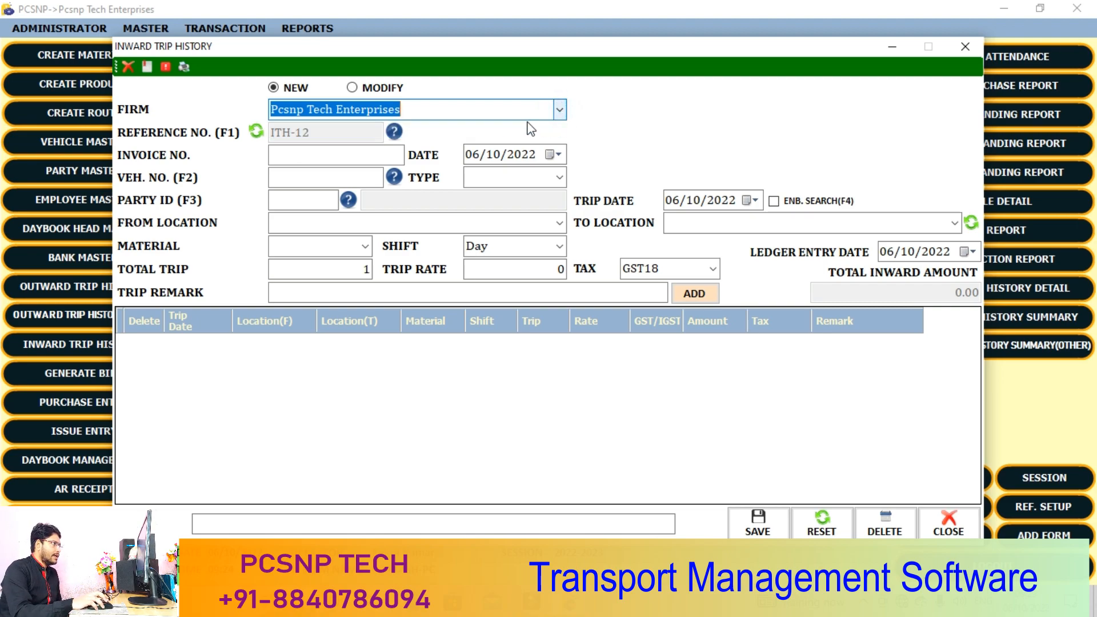
pyautogui.click(559, 112)
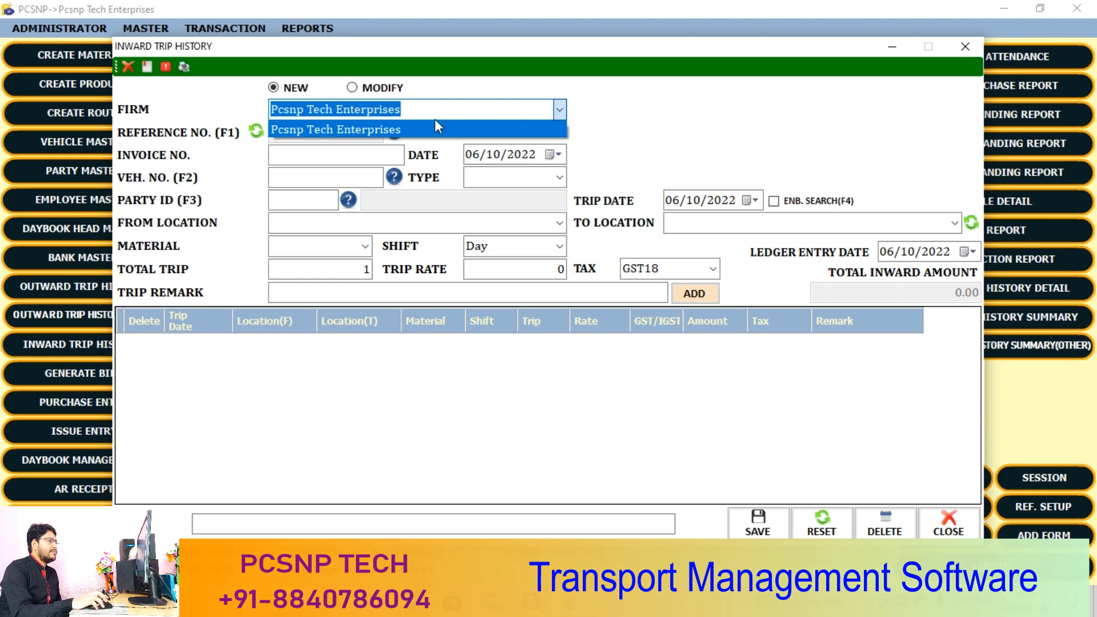
pyautogui.click(445, 110)
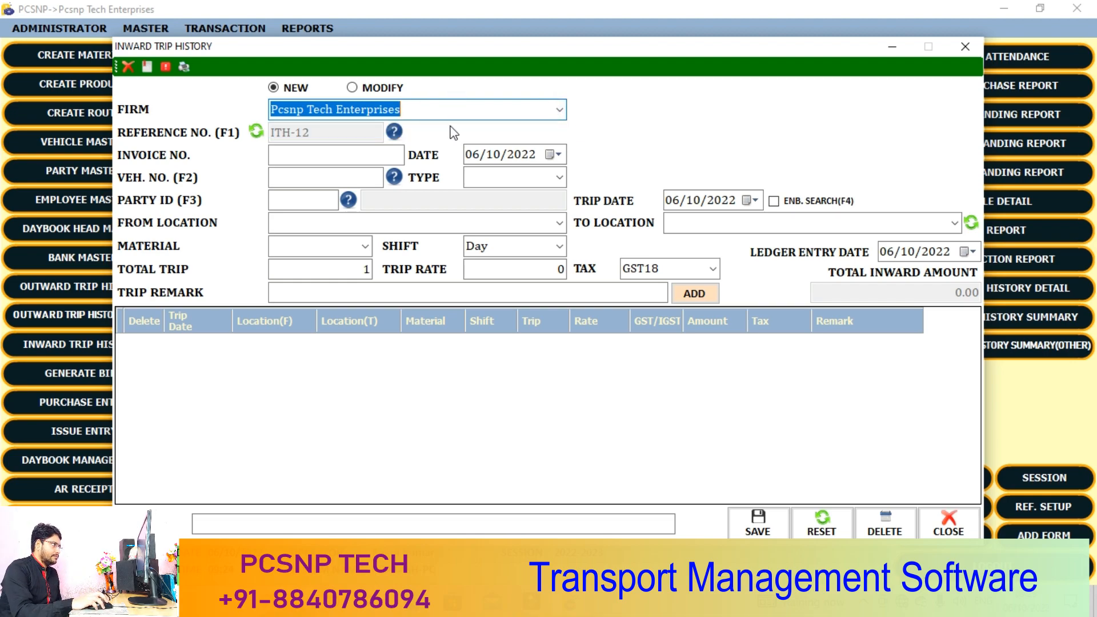
# Step: Enter INV-789453 as the invoice number of the inward trip entry
pyautogui.click(318, 156)
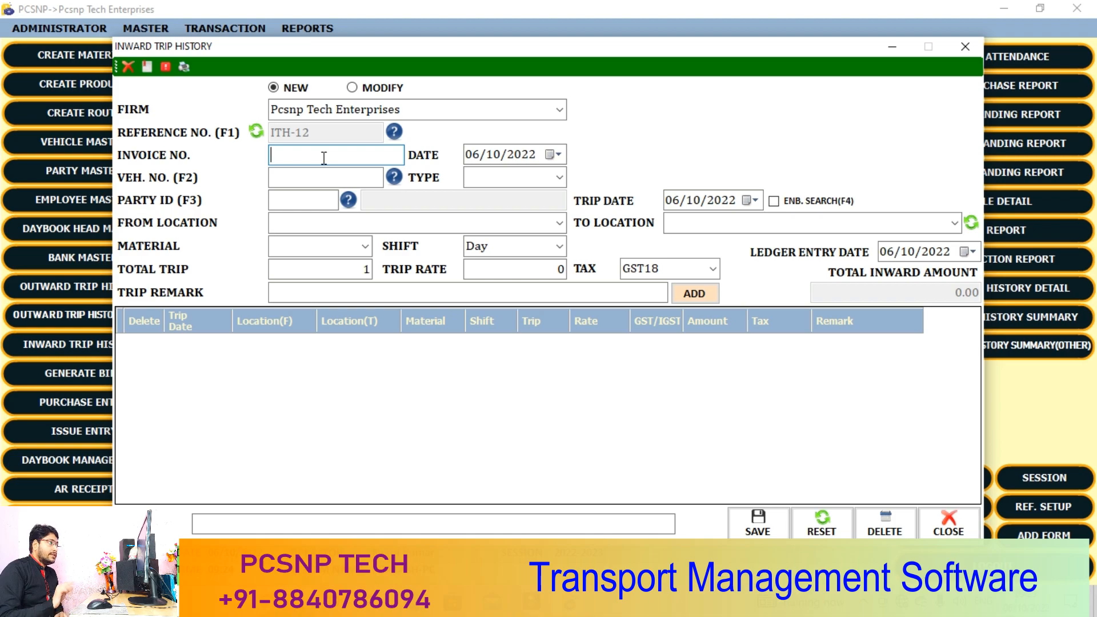
pyautogui.write('789453')
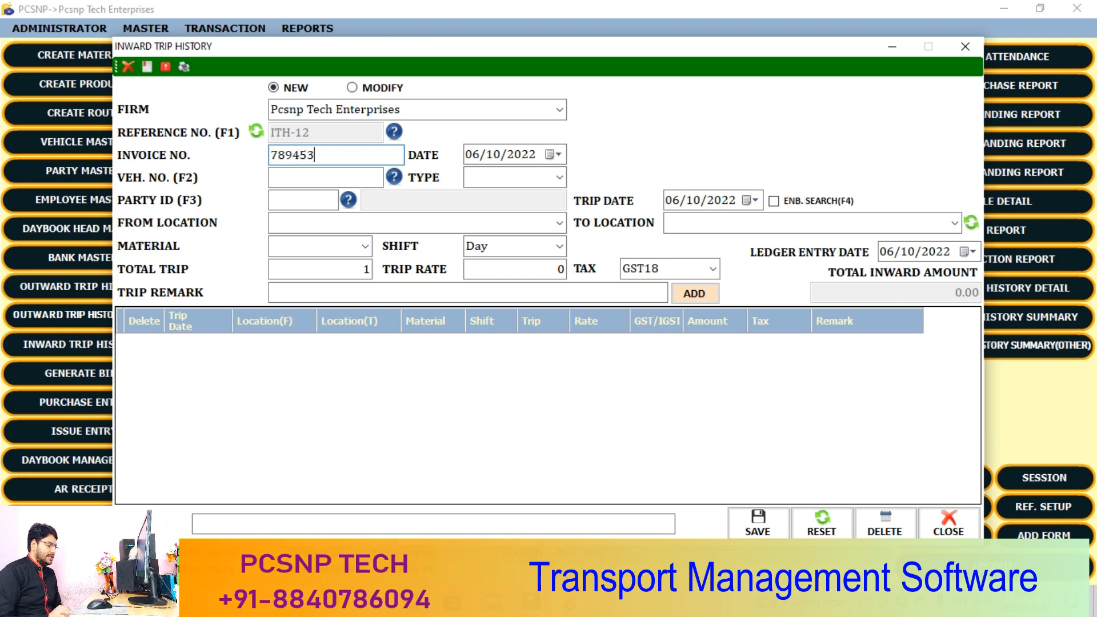
pyautogui.click(273, 155)
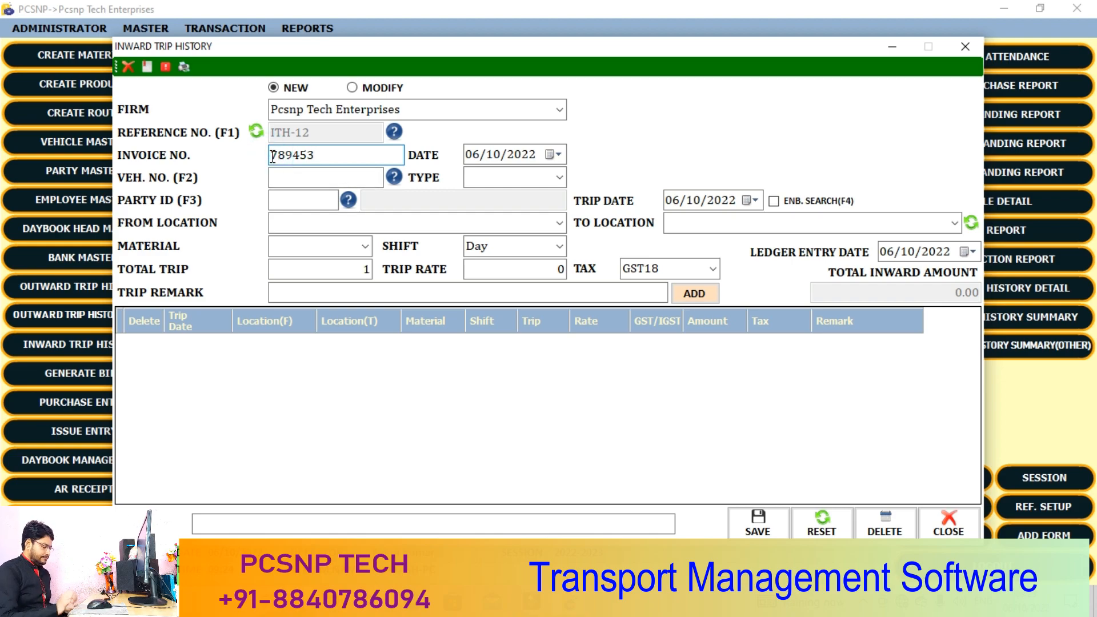
pyautogui.write('INV-')
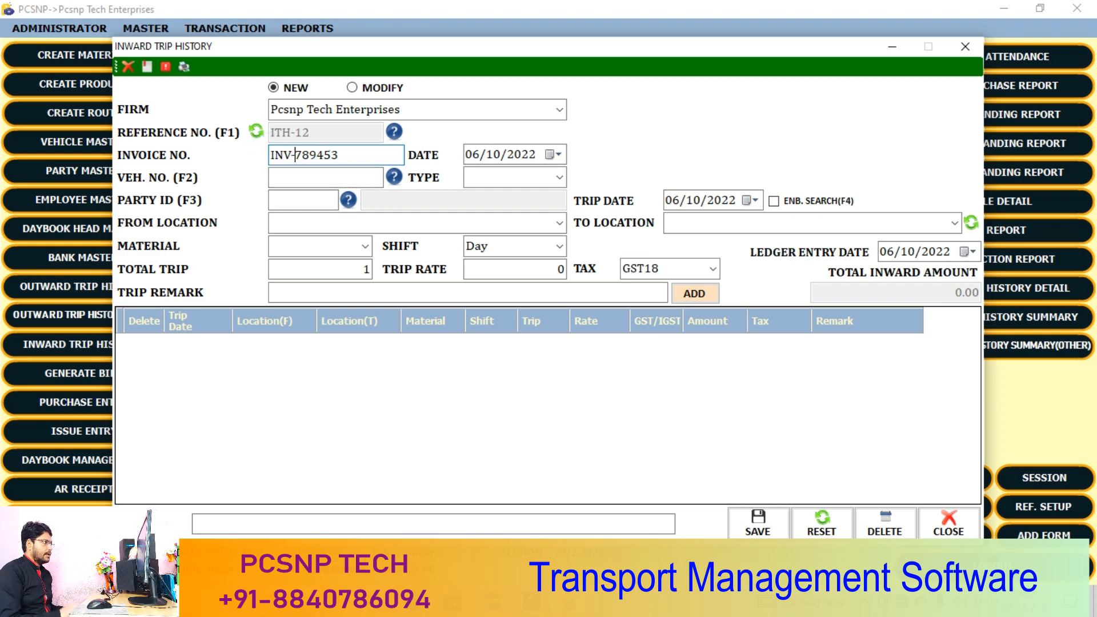
# Step: Look up and assign the HYWA vehicle owned by ABC and the debtor party from the Driver subgroup
pyautogui.press('Tab')
pyautogui.press('F2')
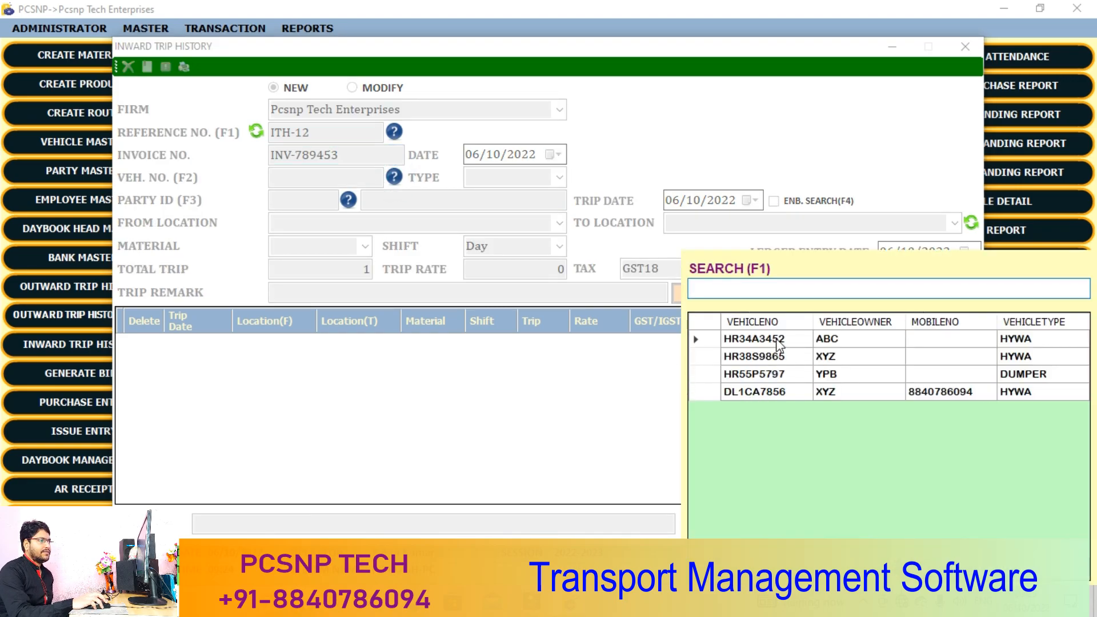
pyautogui.doubleClick(778, 342)
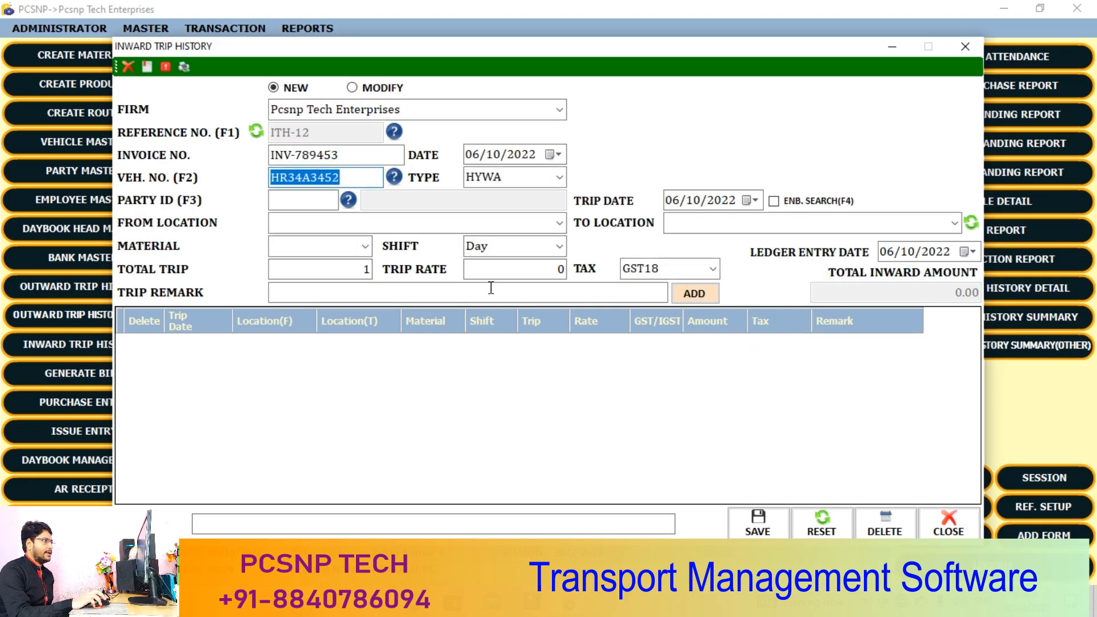
pyautogui.click(348, 200)
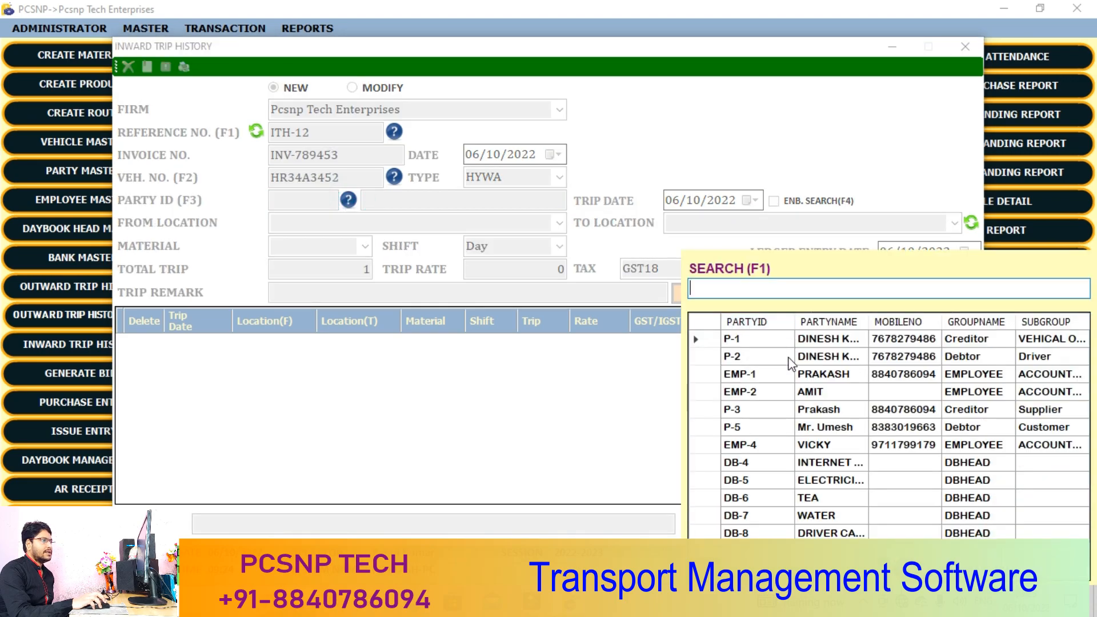
pyautogui.doubleClick(766, 355)
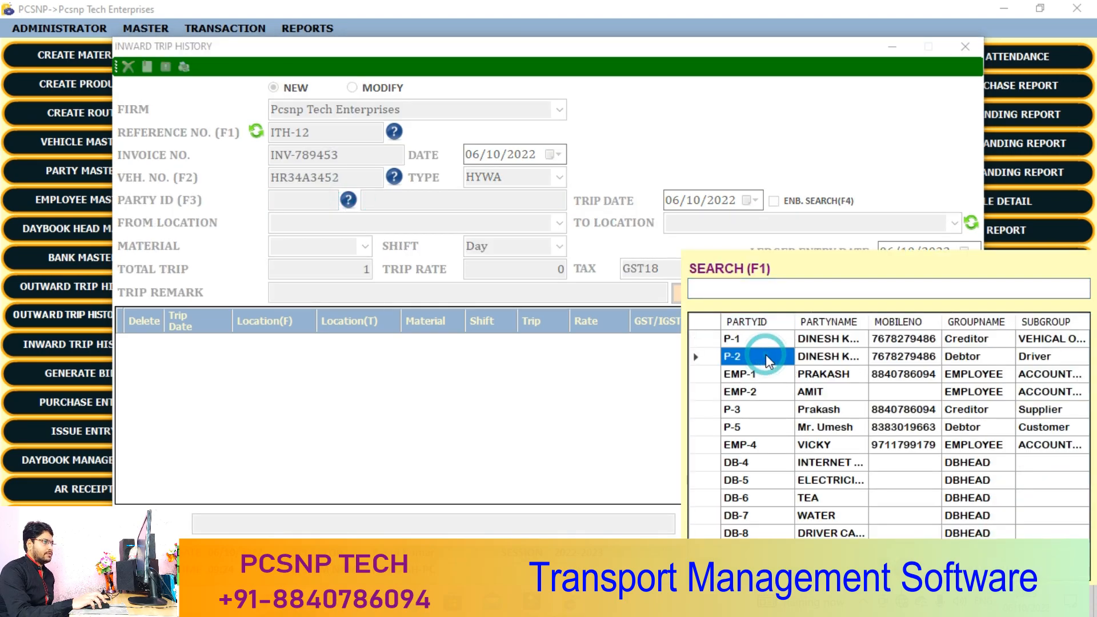
# Step: Set the first trip's route from FAZALGANJ to MOTHER DAIRY
pyautogui.click(556, 223)
pyautogui.click(343, 101)
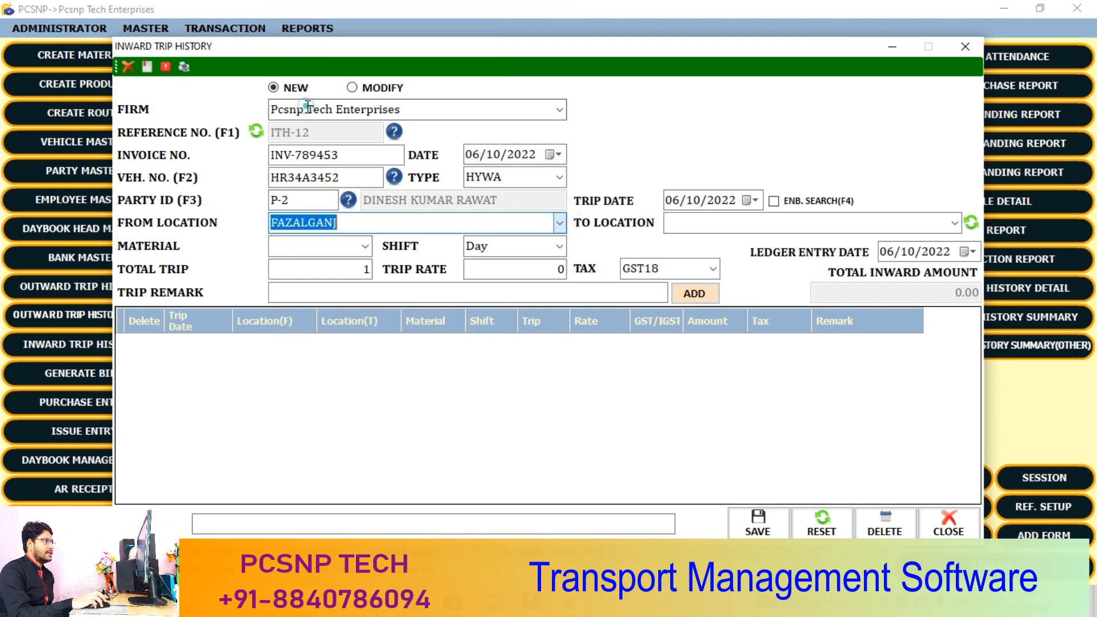
pyautogui.click(956, 225)
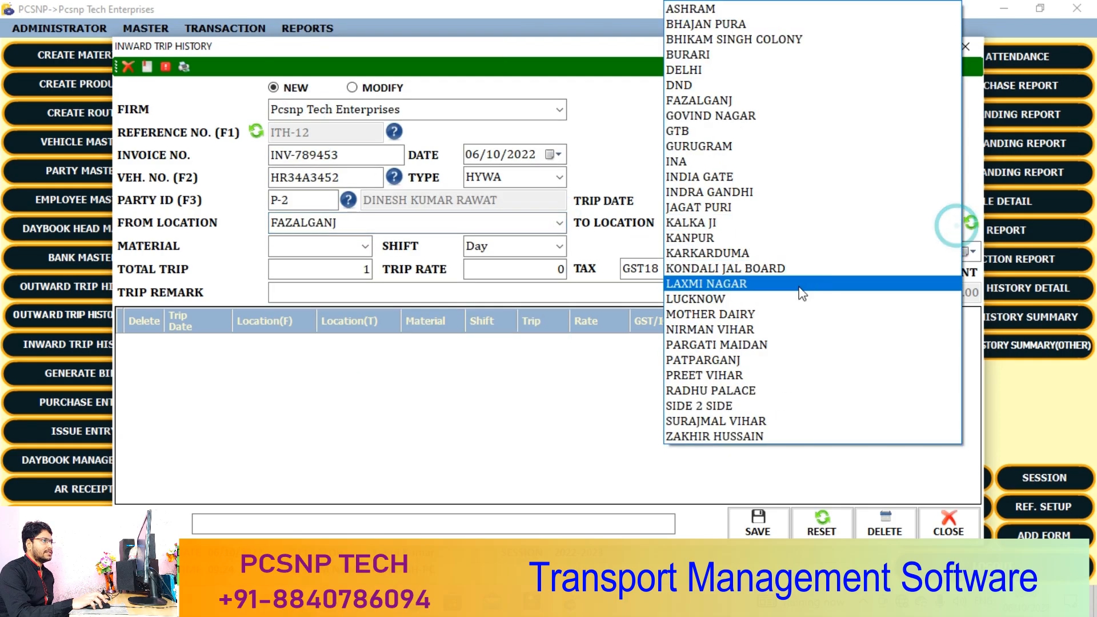
pyautogui.click(764, 312)
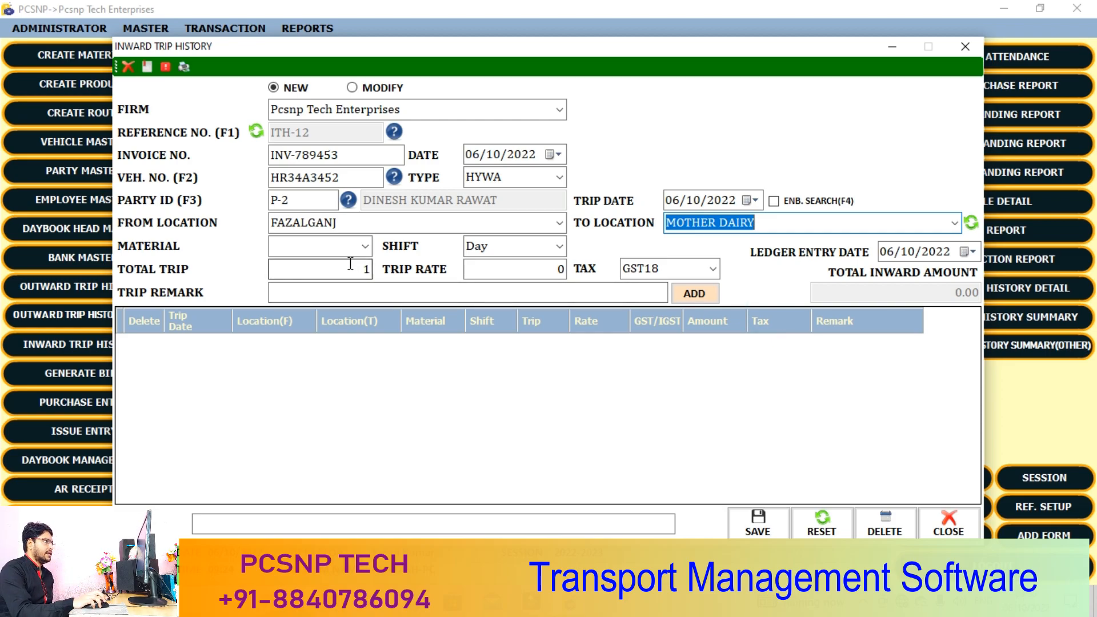
# Step: Set the first trip's material to SILT and its trip rate to 745
pyautogui.click(360, 246)
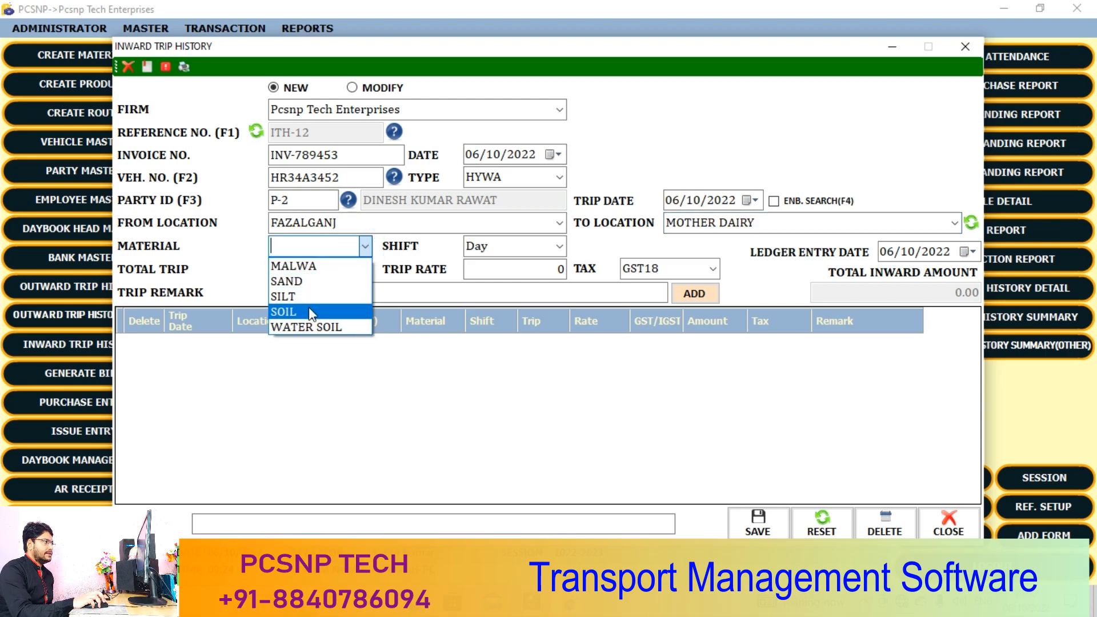
pyautogui.click(309, 297)
pyautogui.click(351, 270)
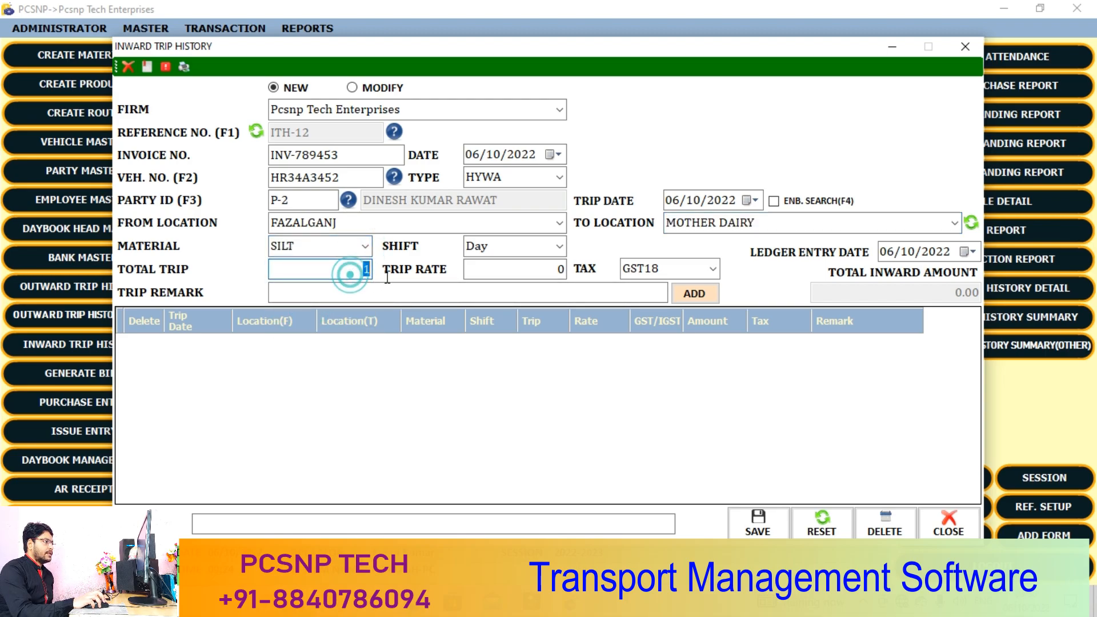
pyautogui.click(524, 272)
pyautogui.click(563, 276)
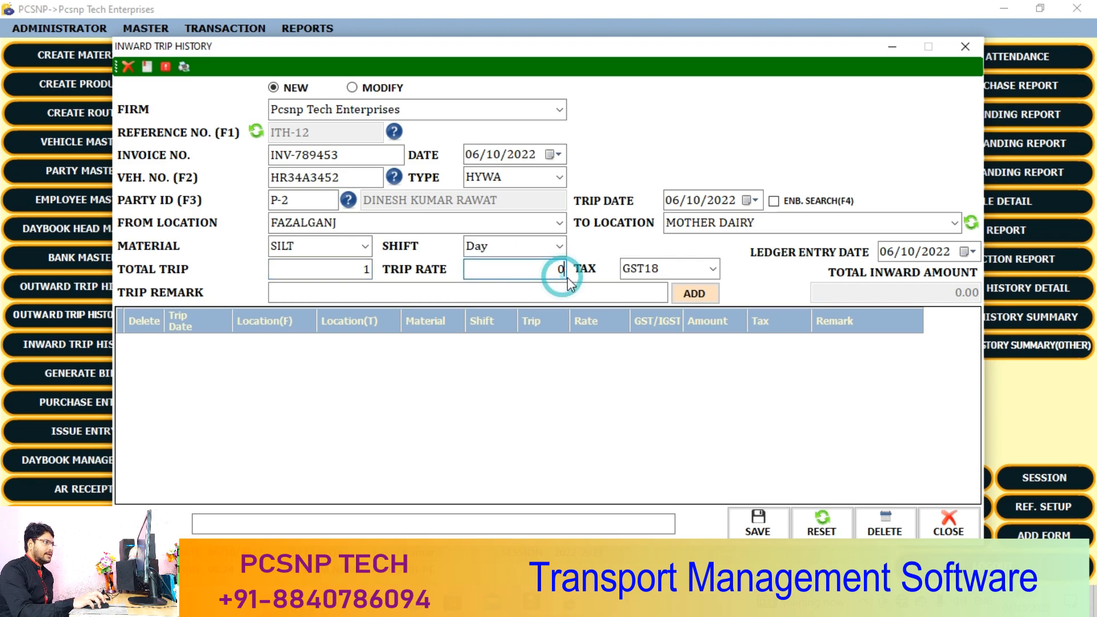
pyautogui.press('BackSpace')
pyautogui.write('745')
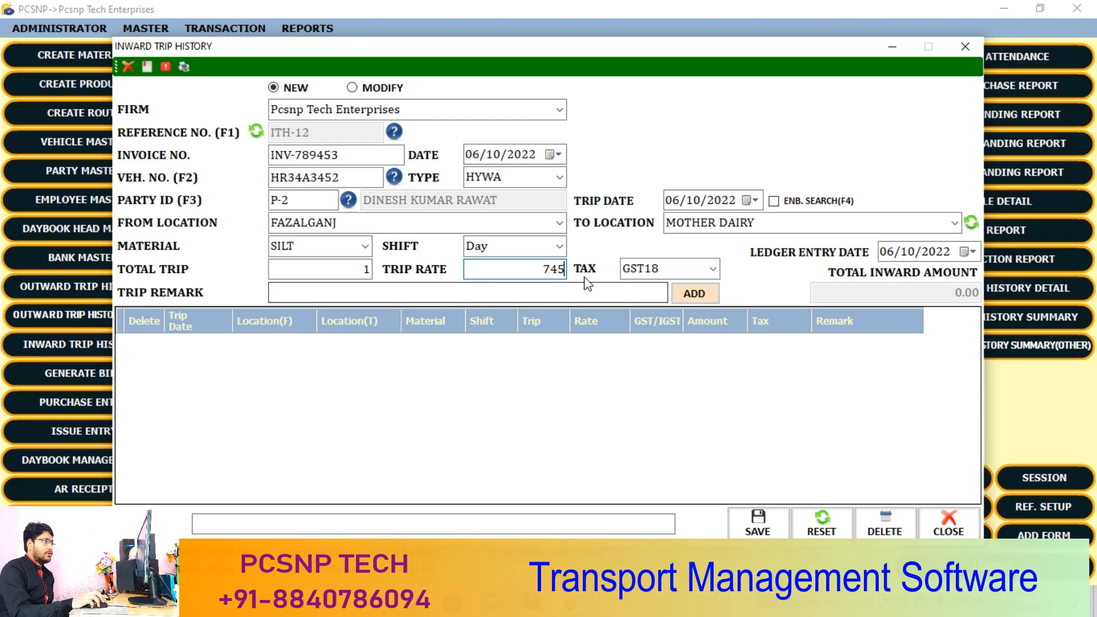
# Step: Keep the tax at GST18, set the trip date to 01/10/2022 and add the trip to the list
pyautogui.click(714, 270)
pyautogui.click(718, 269)
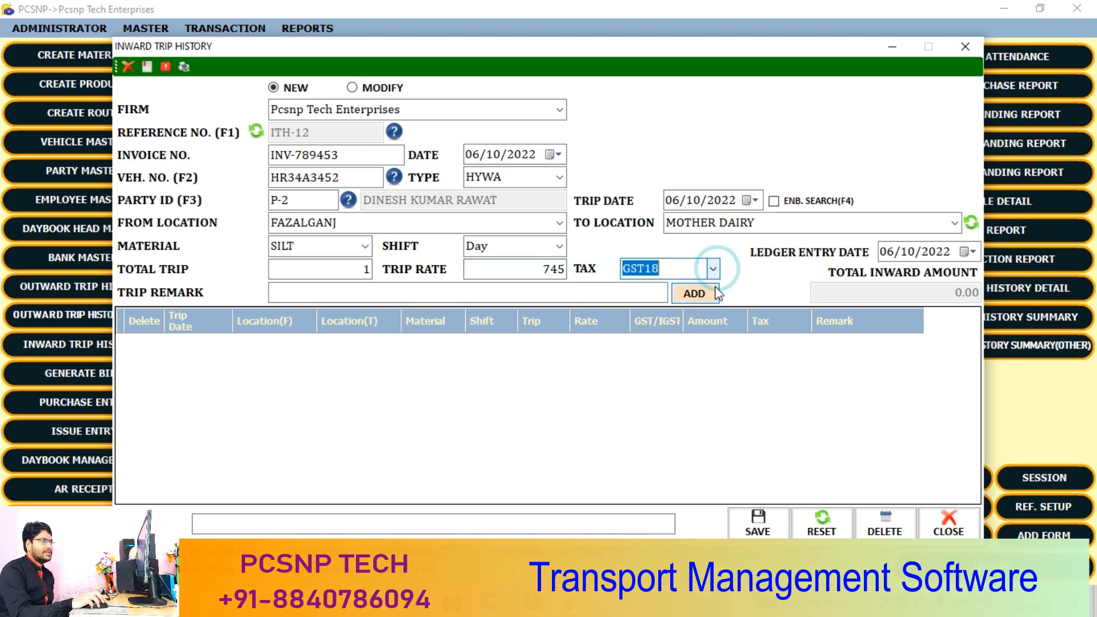
pyautogui.click(541, 292)
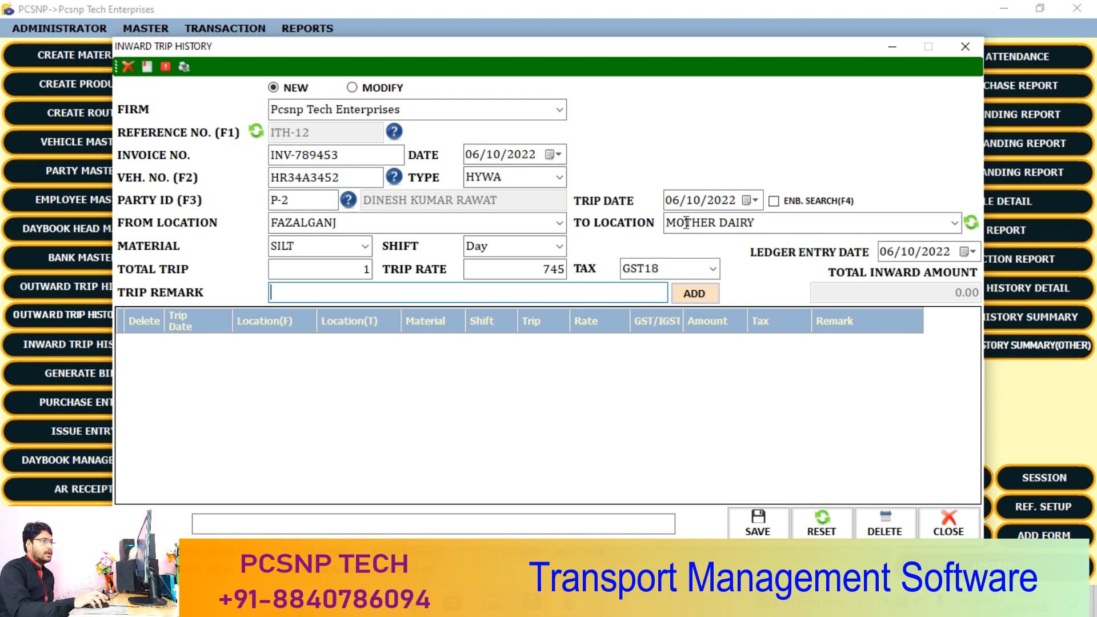
pyautogui.click(673, 202)
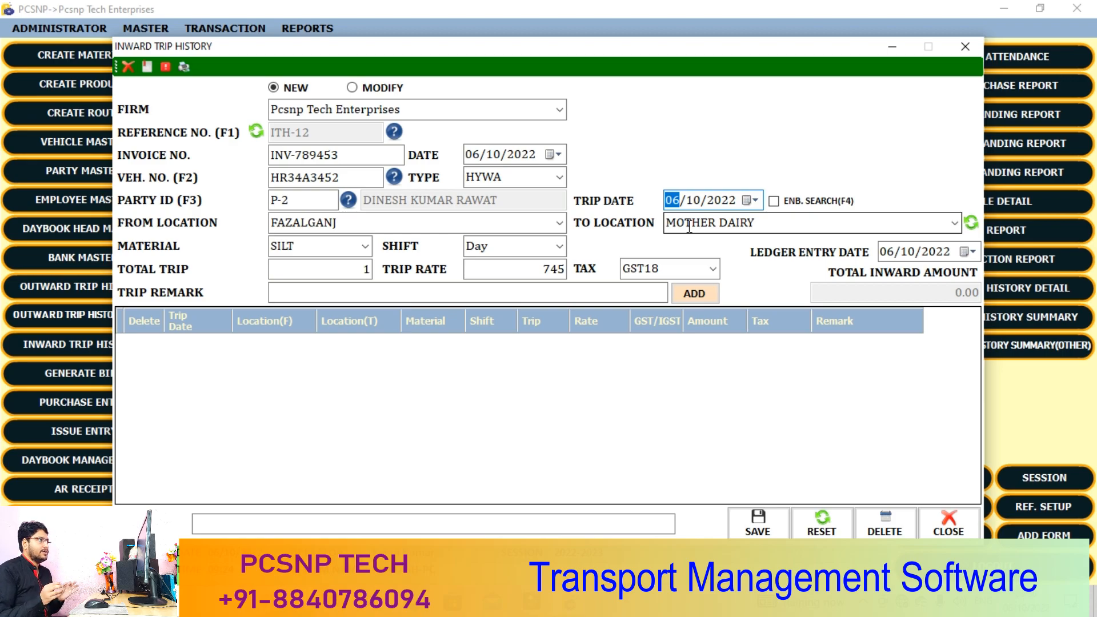
pyautogui.write('1')
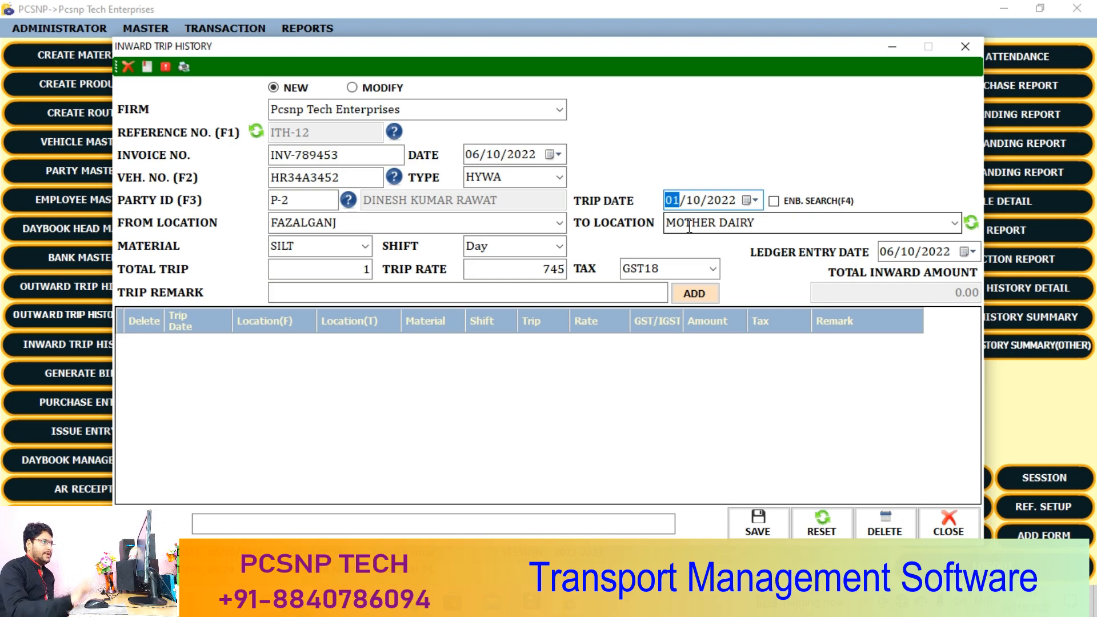
pyautogui.click(699, 296)
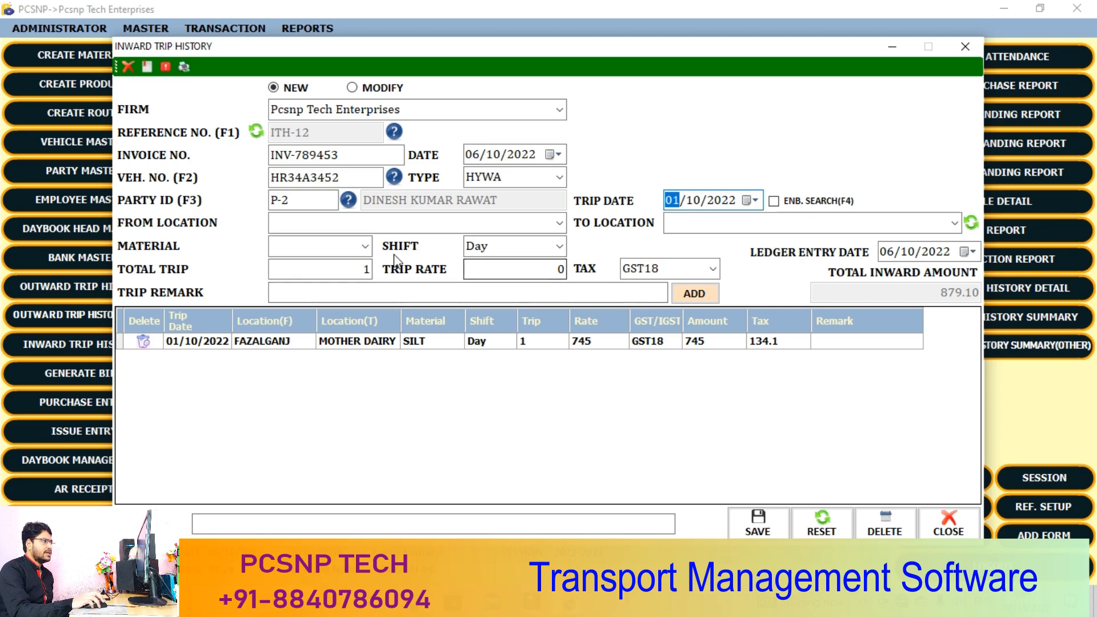
# Step: Set the second trip's route from LAXMI NAGAR to NIRMAN VIHAR
pyautogui.click(558, 222)
pyautogui.click(300, 283)
pyautogui.click(953, 224)
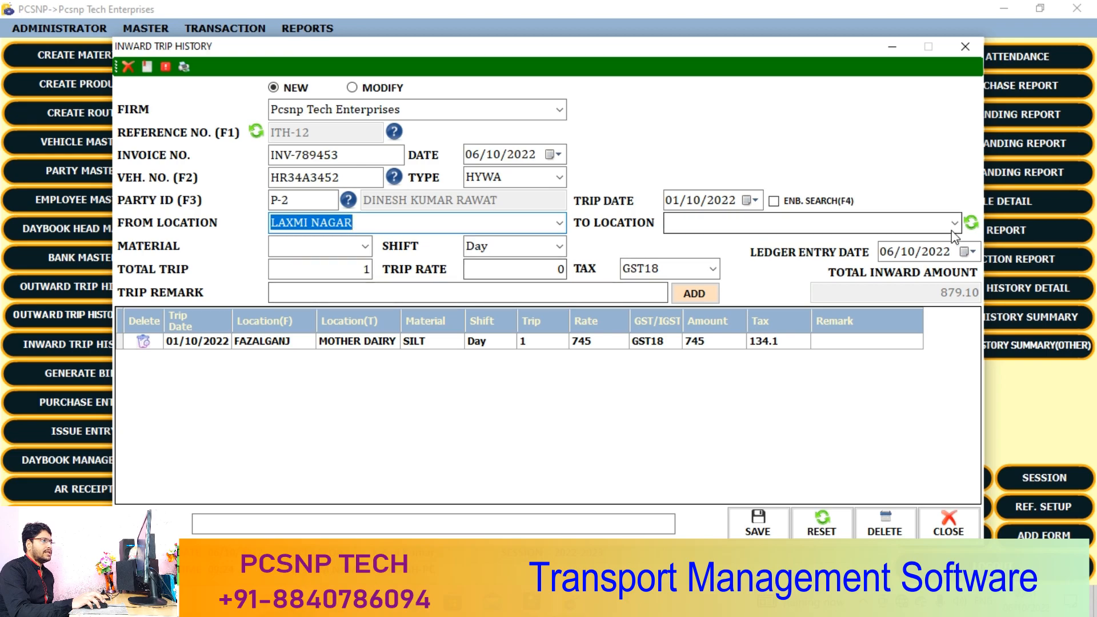
pyautogui.click(750, 329)
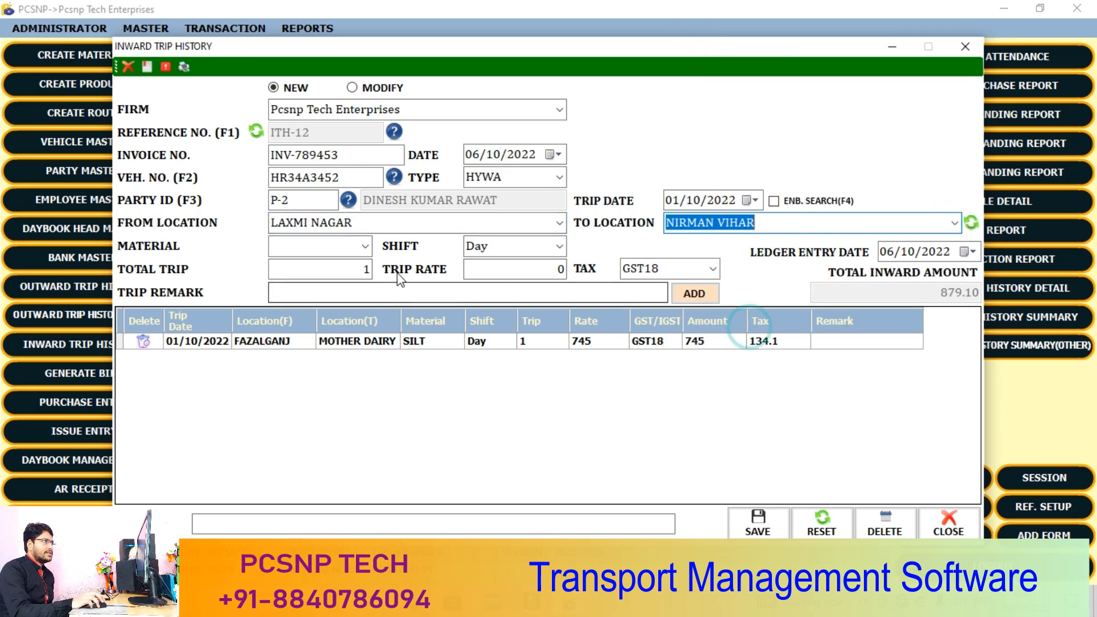
# Step: Set the second trip's material to SOIL and its shift to Night
pyautogui.click(364, 246)
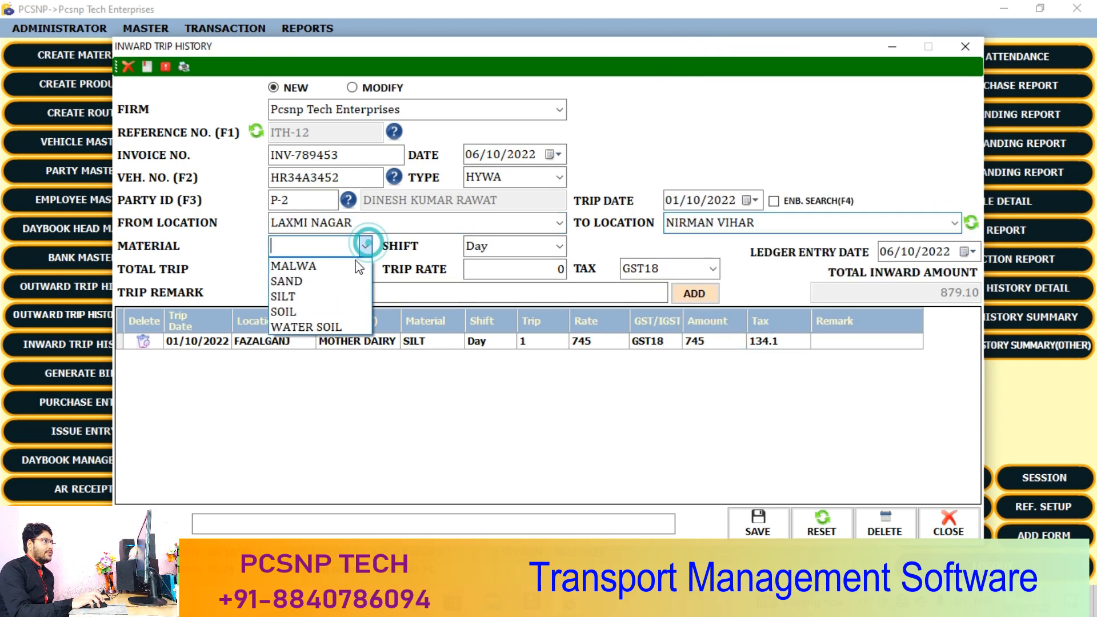
pyautogui.click(316, 312)
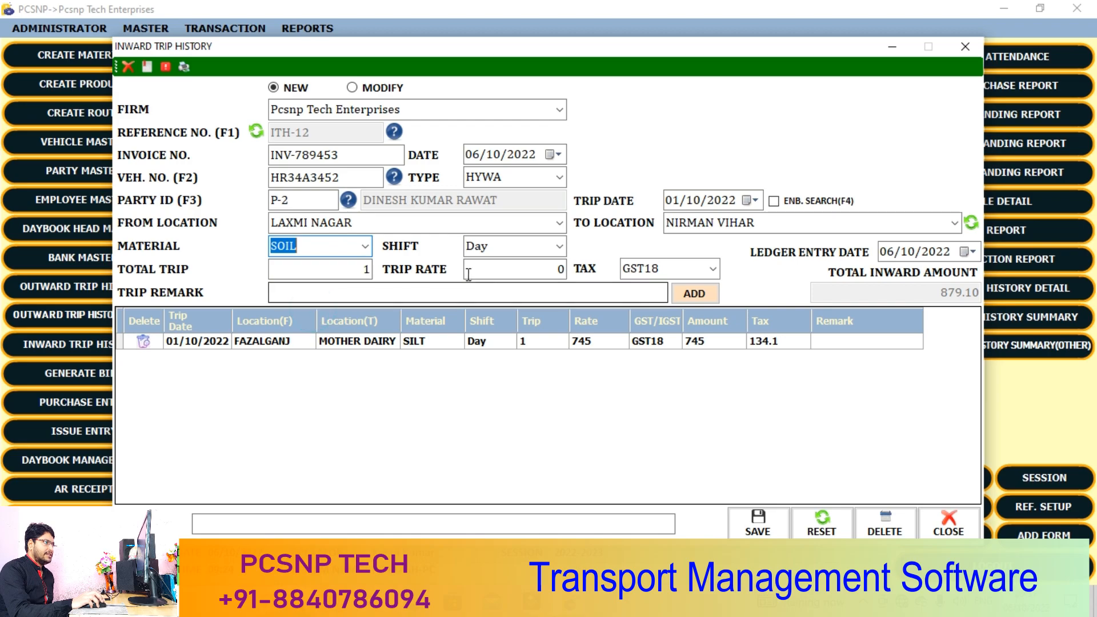
pyautogui.click(559, 246)
pyautogui.click(504, 285)
# Step: Set the total trips to 2 and the trip rate to 452, and add this second trip to the list
pyautogui.click(360, 269)
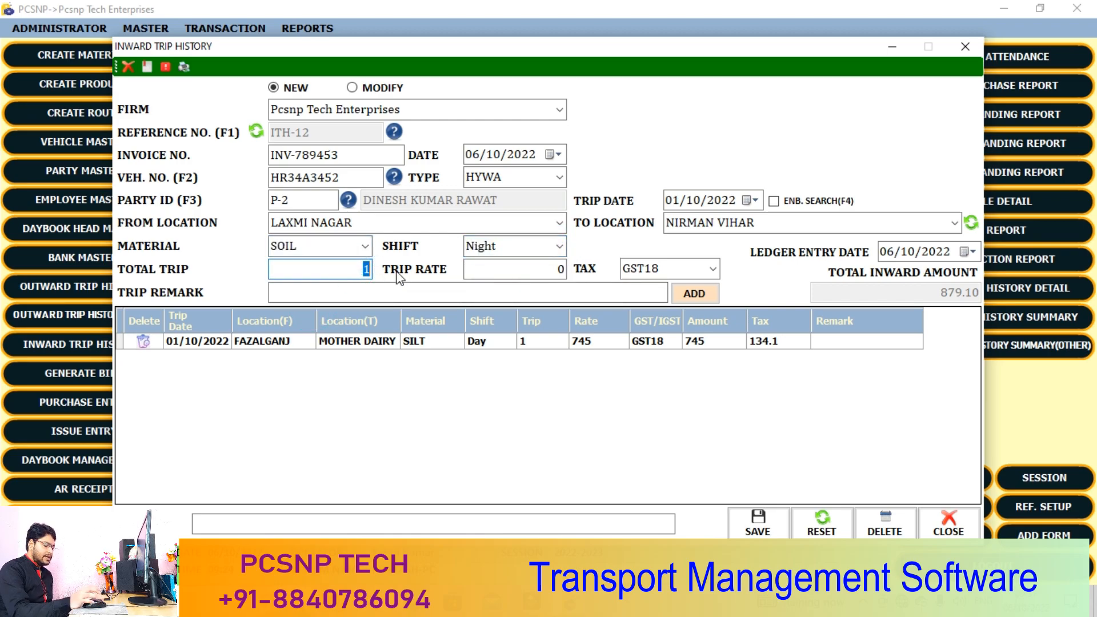
pyautogui.write('2')
pyautogui.click(529, 269)
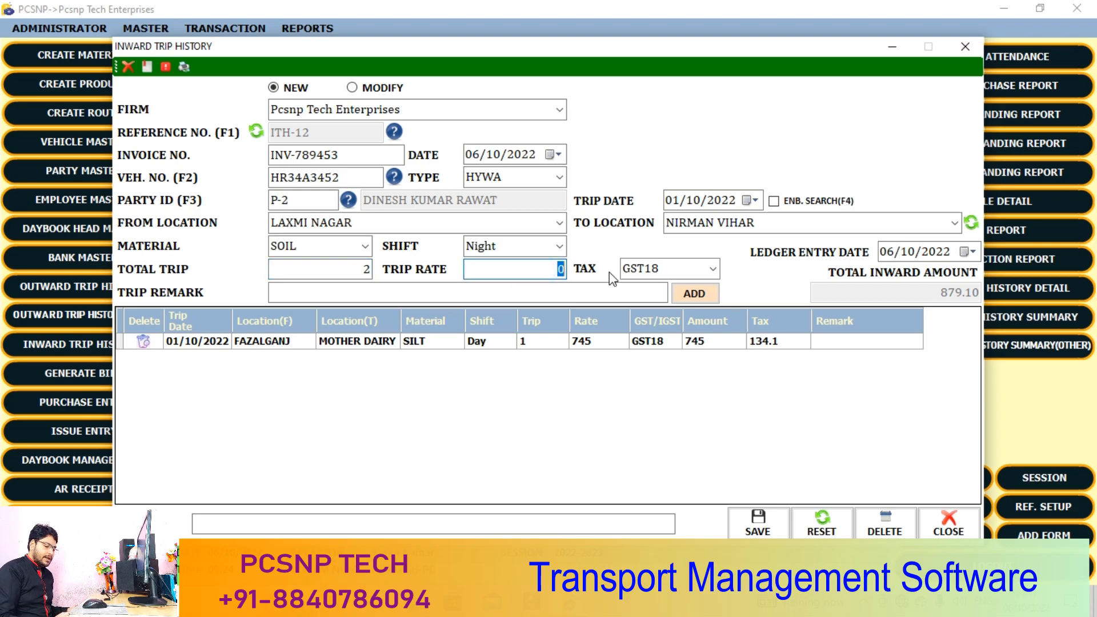
pyautogui.write('452')
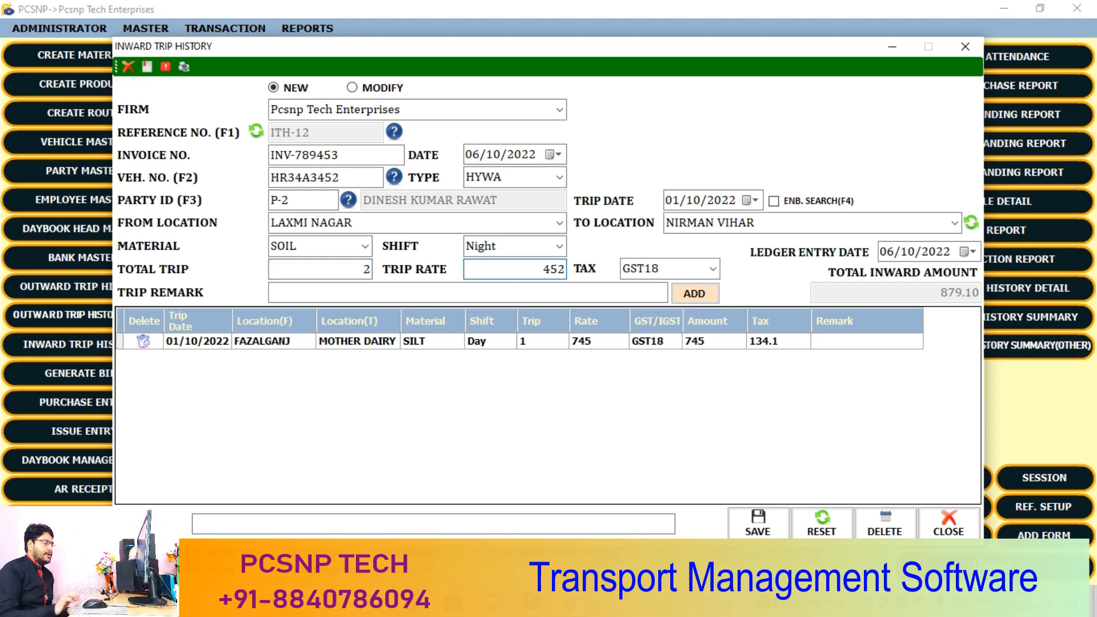
pyautogui.click(698, 294)
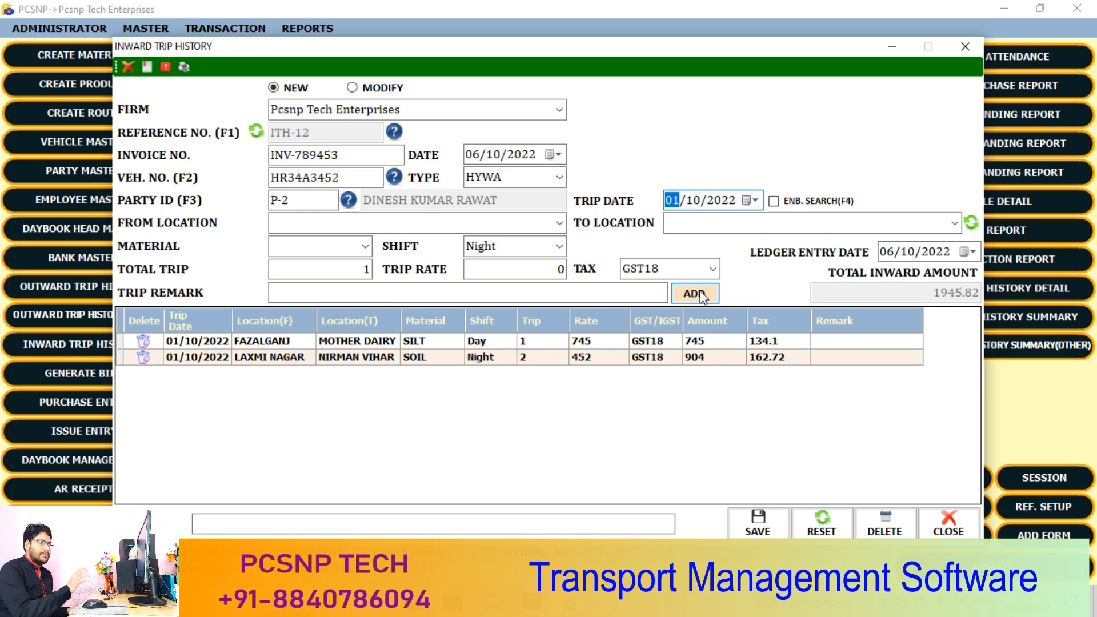
# Step: Enter DONE as the overall remark below the trip list
pyautogui.click(336, 527)
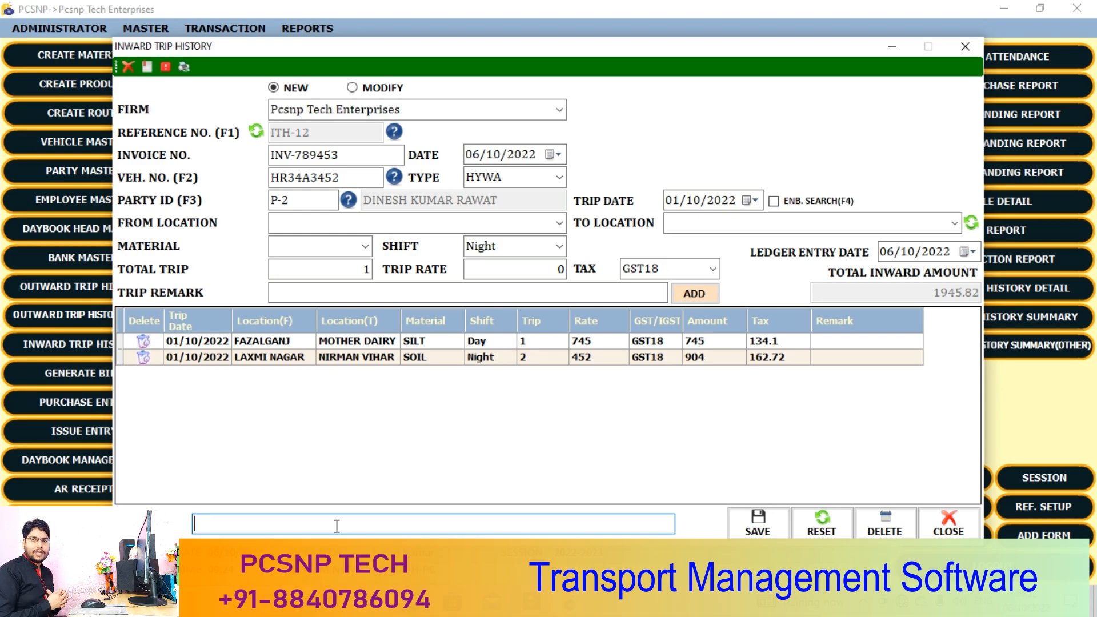
pyautogui.write('DONE')
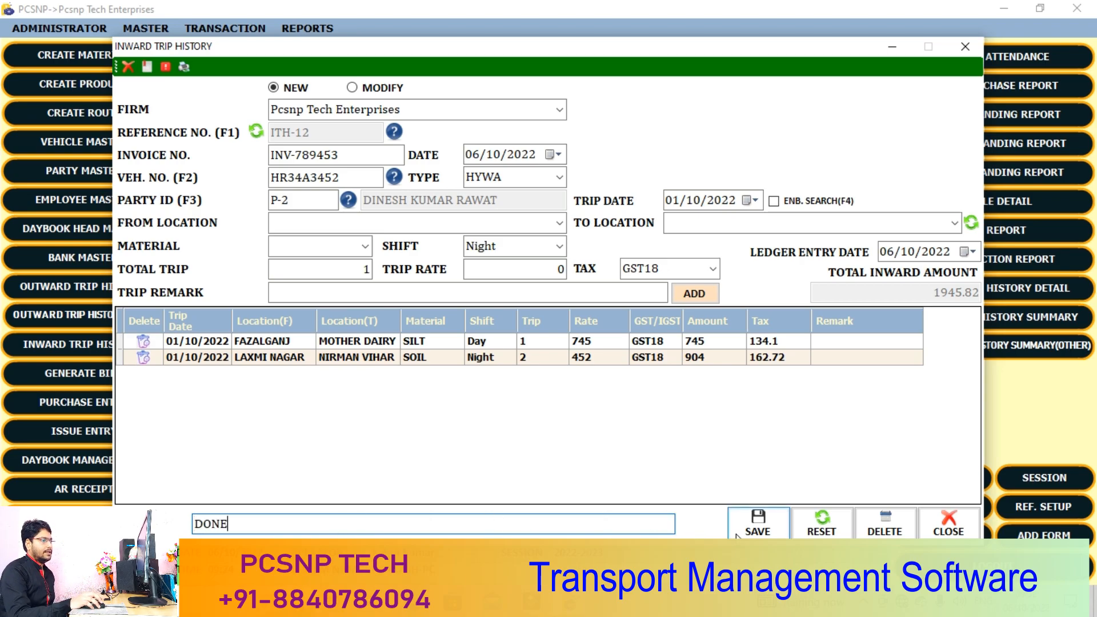
# Step: Save the completed inward trip history entry with its two trips
pyautogui.click(754, 532)
pyautogui.click(656, 357)
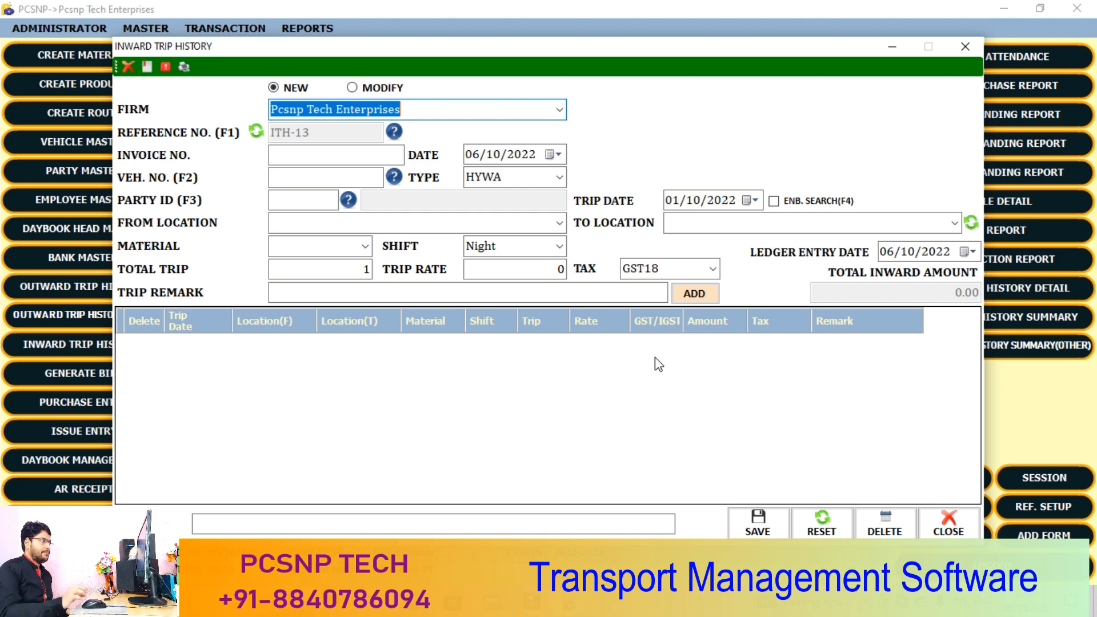
pyautogui.press('F2')
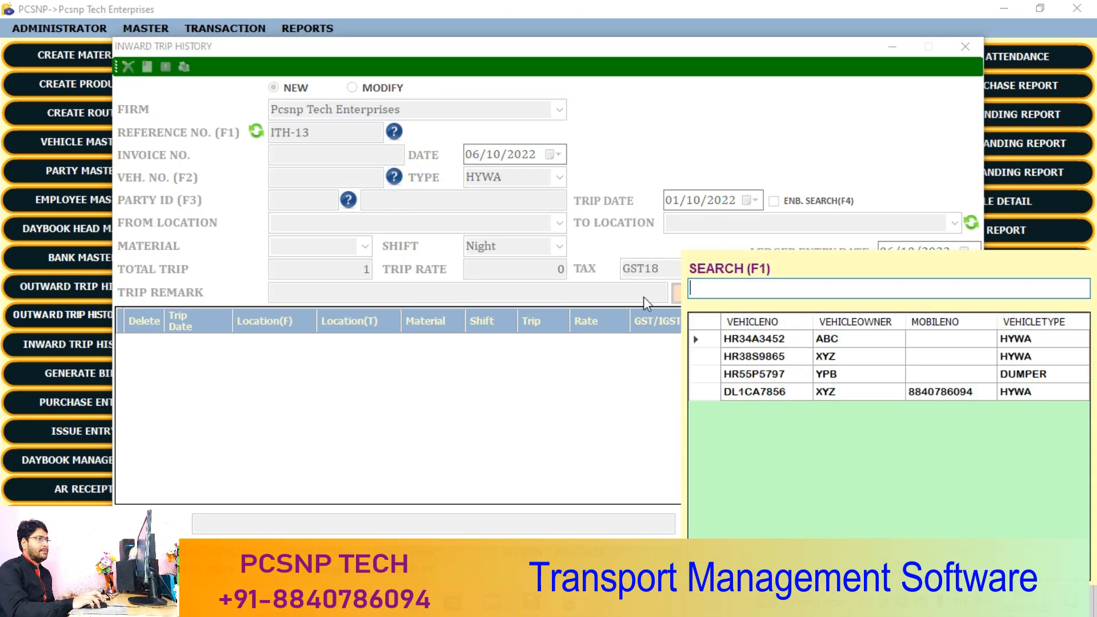
pyautogui.doubleClick(760, 340)
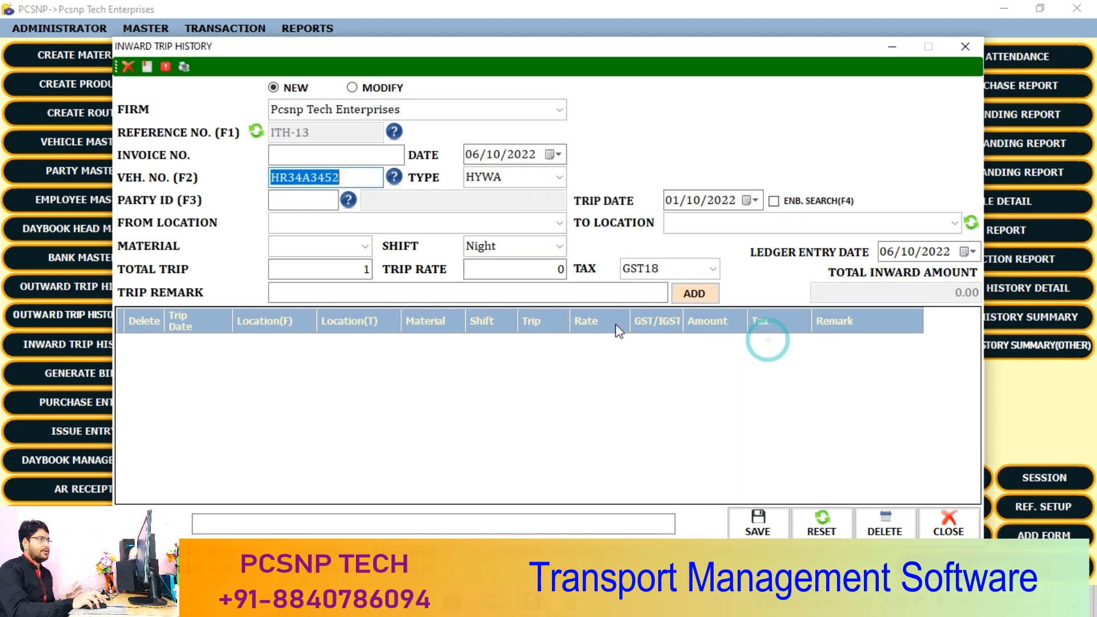
pyautogui.press('F3')
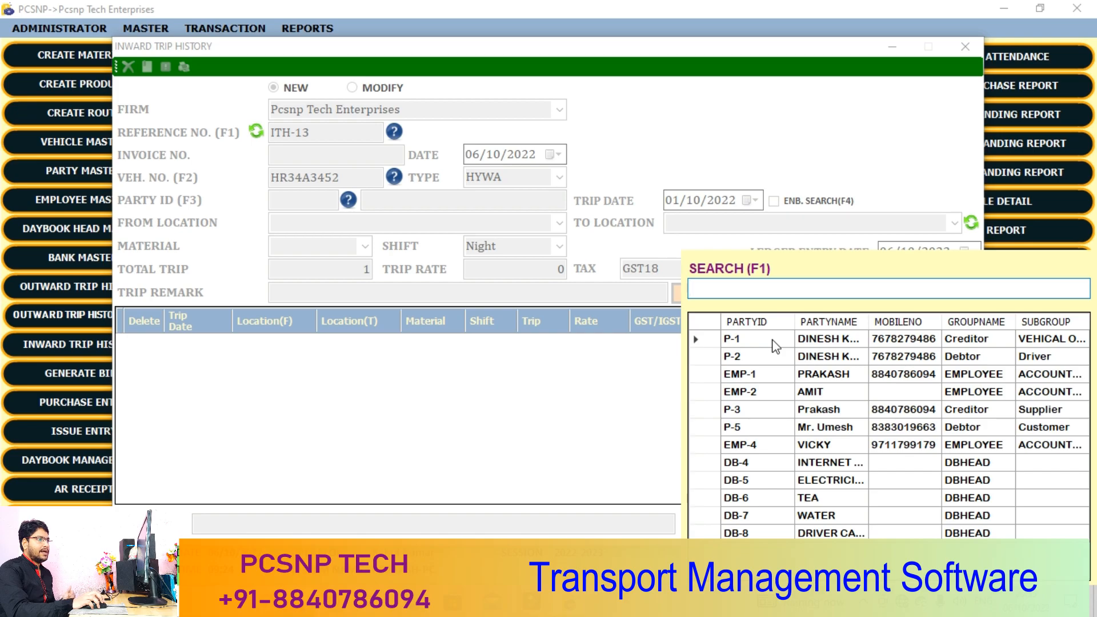
pyautogui.doubleClick(772, 340)
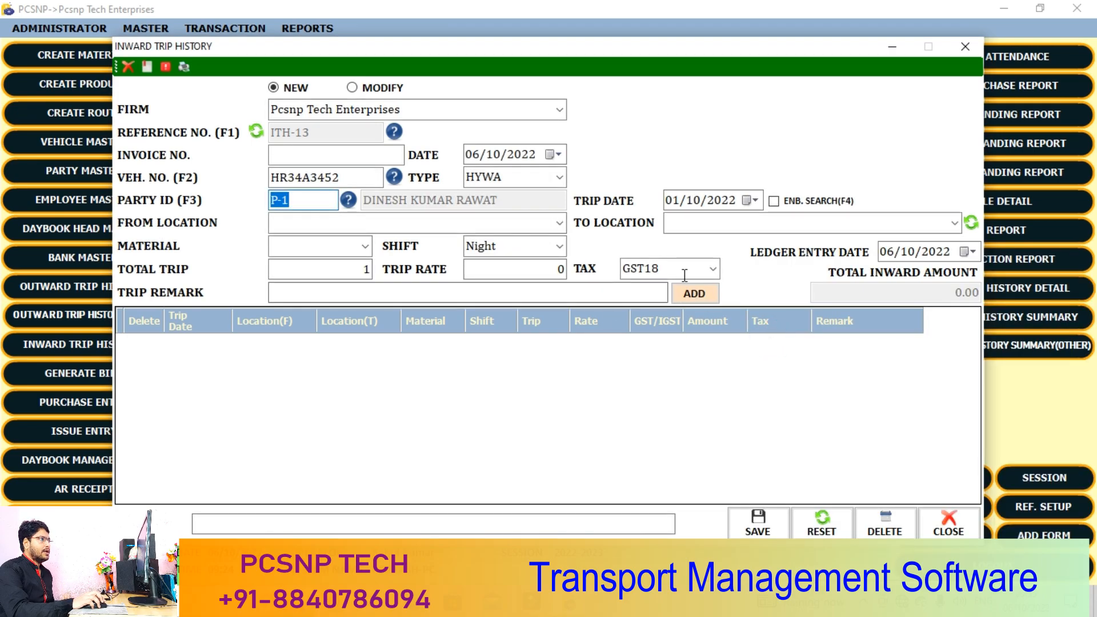
# Step: Enable the trip date range search and look up the party's existing trips from 01/10/2022 to 06/10/2022
pyautogui.click(674, 203)
pyautogui.click(777, 204)
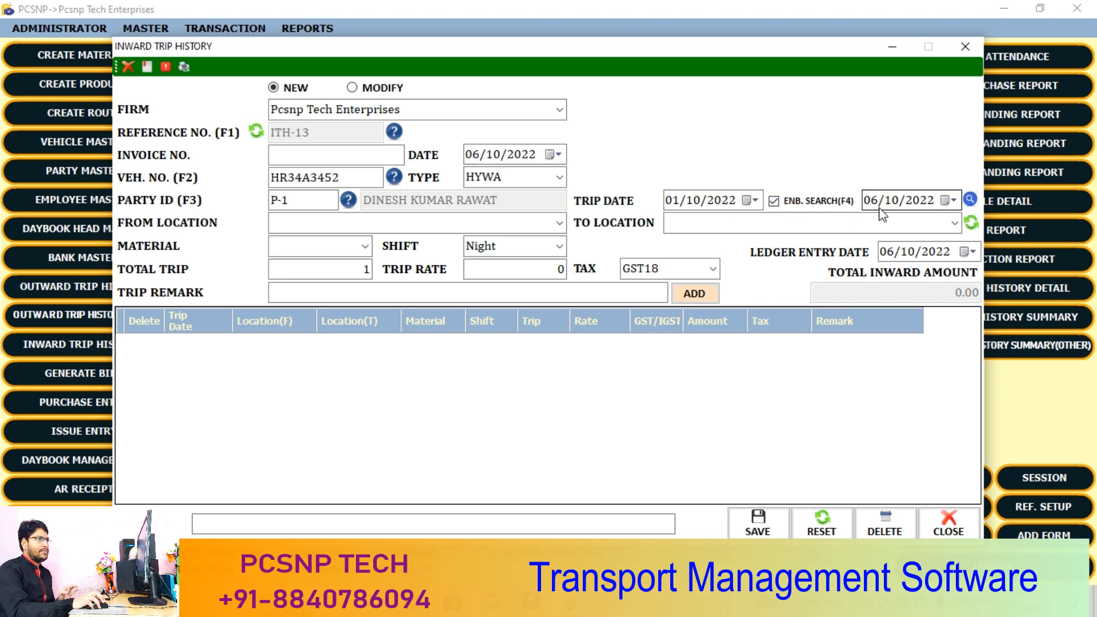
pyautogui.click(678, 207)
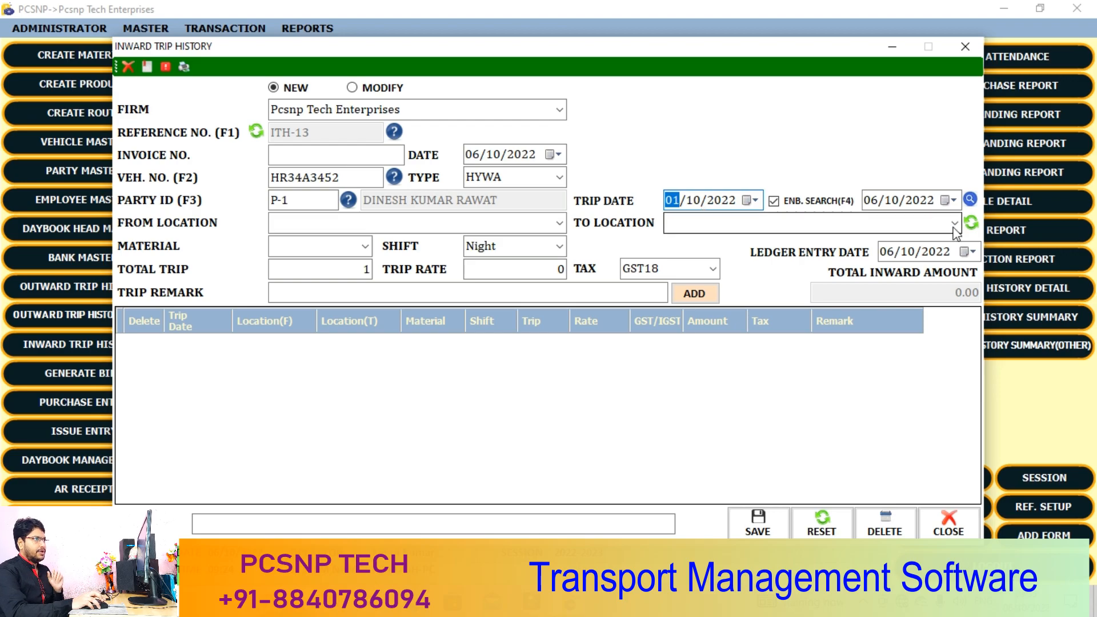
pyautogui.click(970, 199)
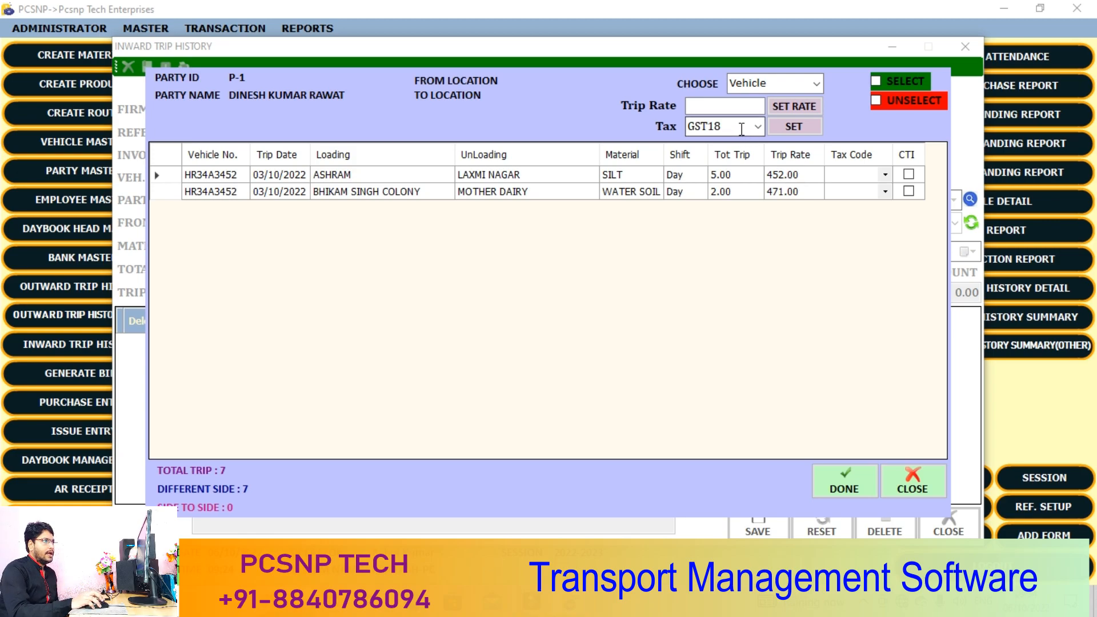
# Step: Apply the GST18 tax code to all found trips and transfer all of them into the entry's trip list
pyautogui.click(784, 130)
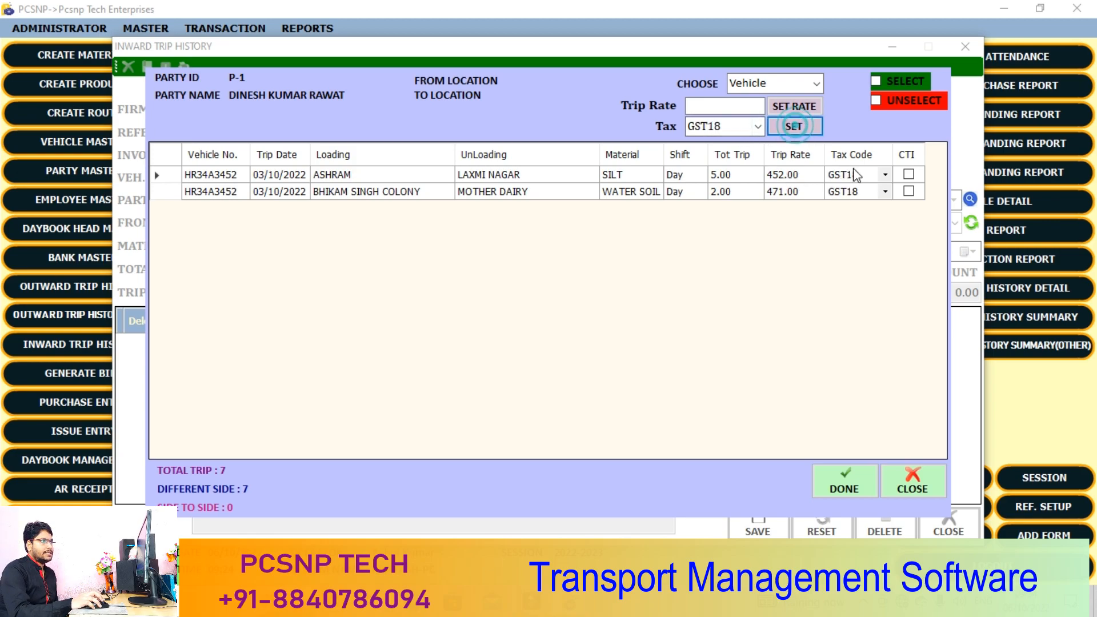
pyautogui.click(901, 82)
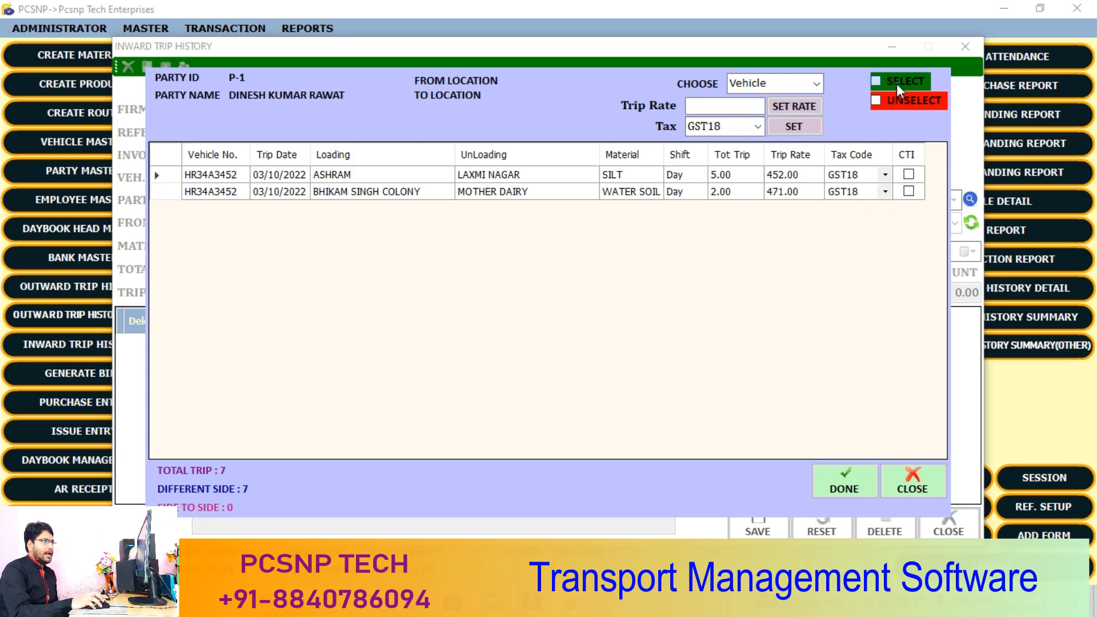
pyautogui.click(862, 499)
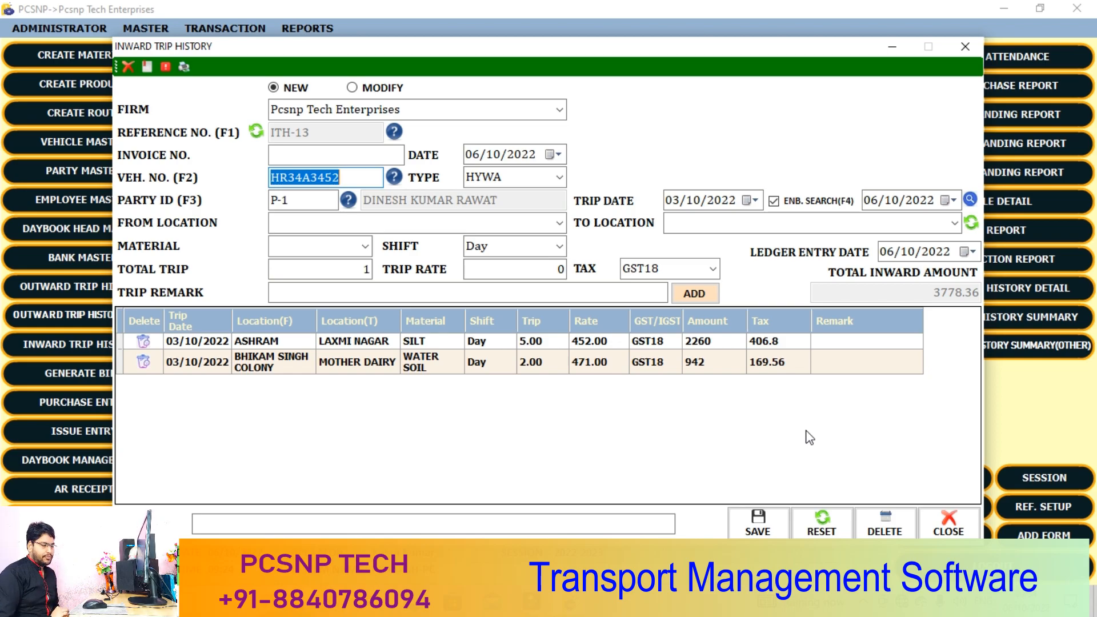
# Step: Enter CONVERT FROM OTH as the overall remark below the trip list
pyautogui.click(382, 524)
pyautogui.write('D')
pyautogui.press('BackSpace')
pyautogui.write('CONVERT')
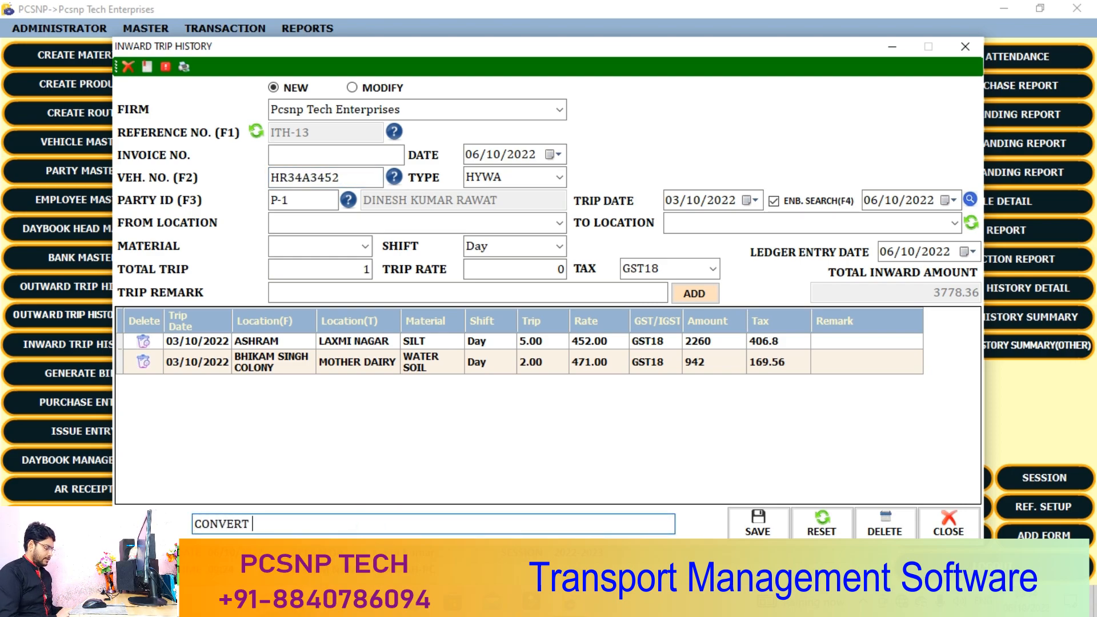
pyautogui.write(' FROM OTH')
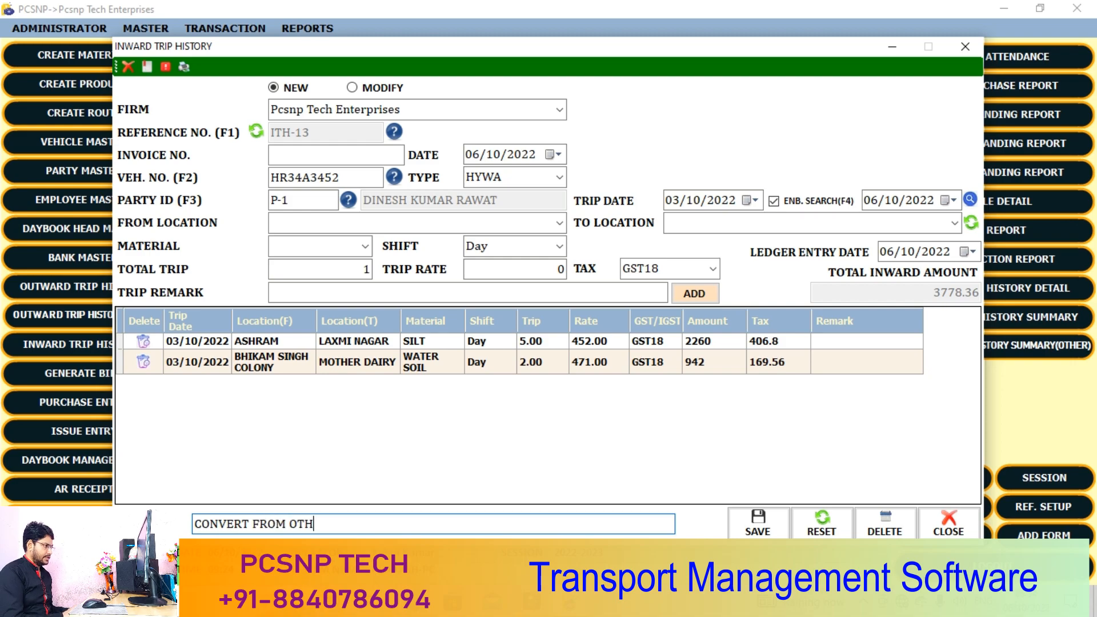
# Step: Set the invoice number to INV-7896 and save the inward trip history entry
pyautogui.click(763, 520)
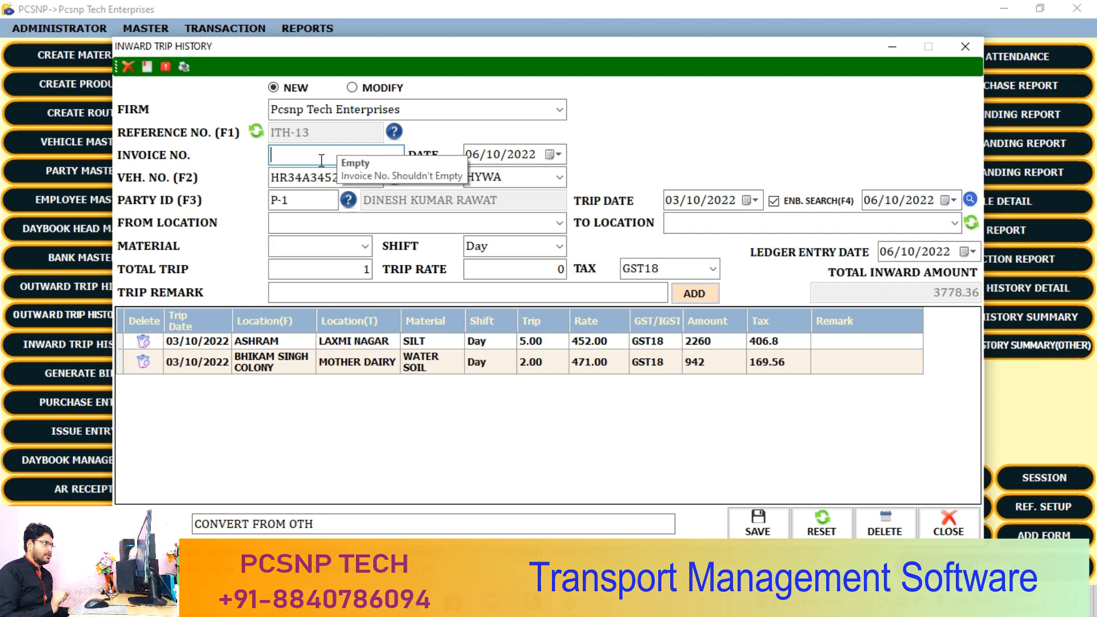
pyautogui.write('IN')
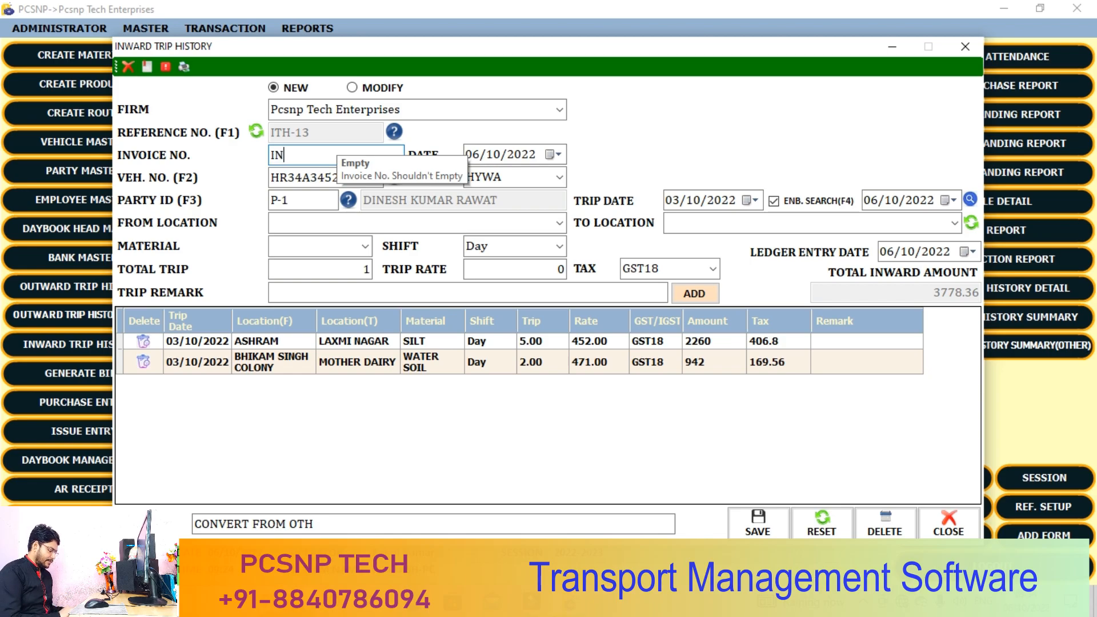
pyautogui.write('V-7896')
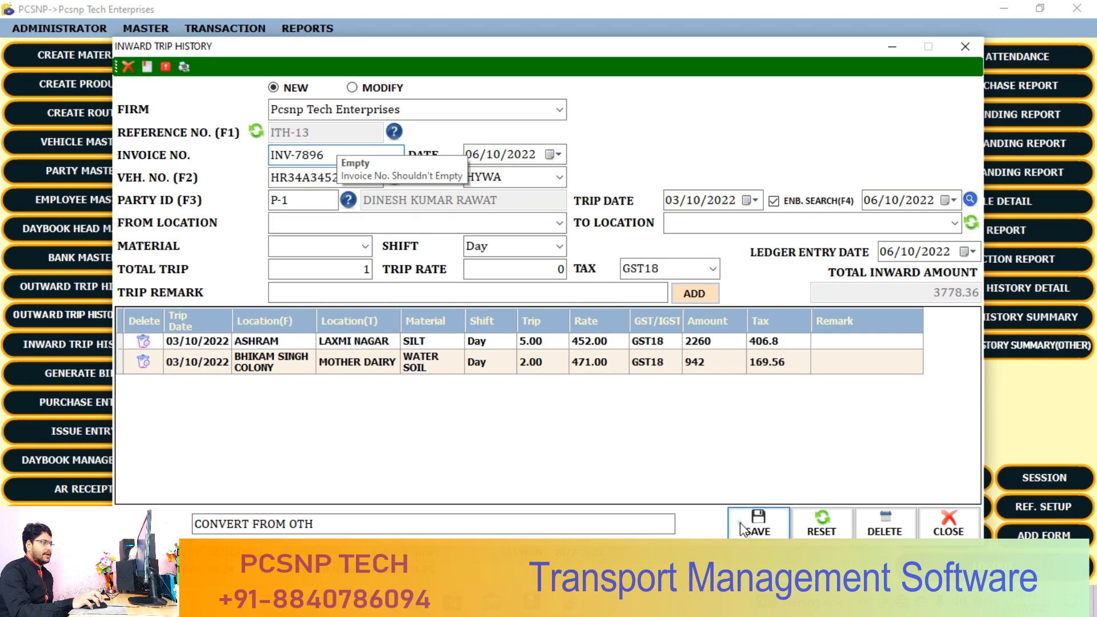
pyautogui.click(757, 523)
pyautogui.click(657, 355)
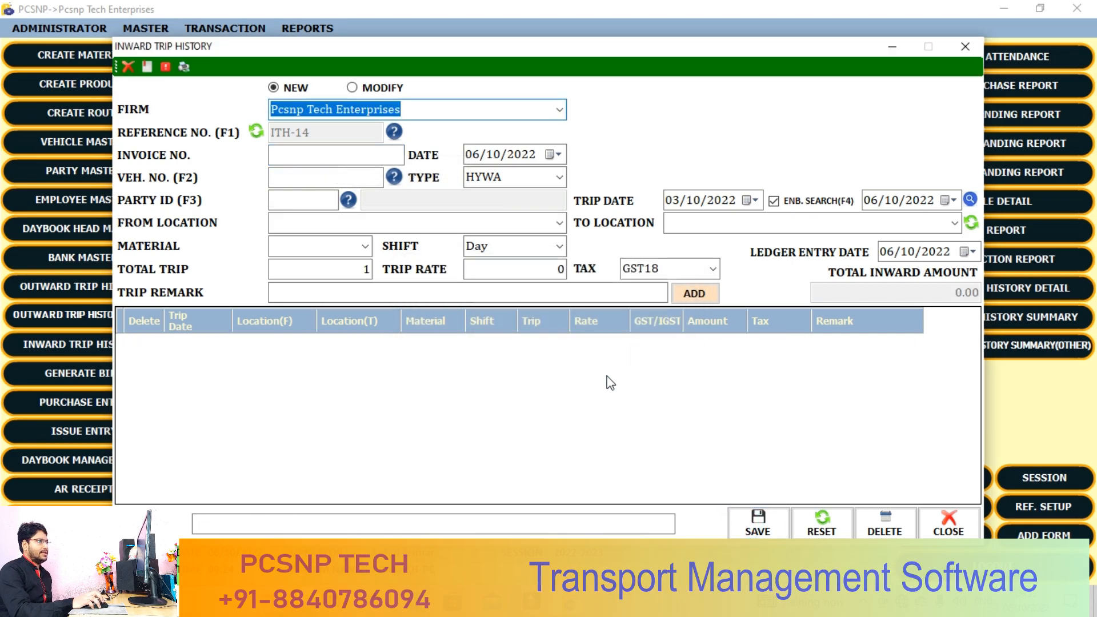